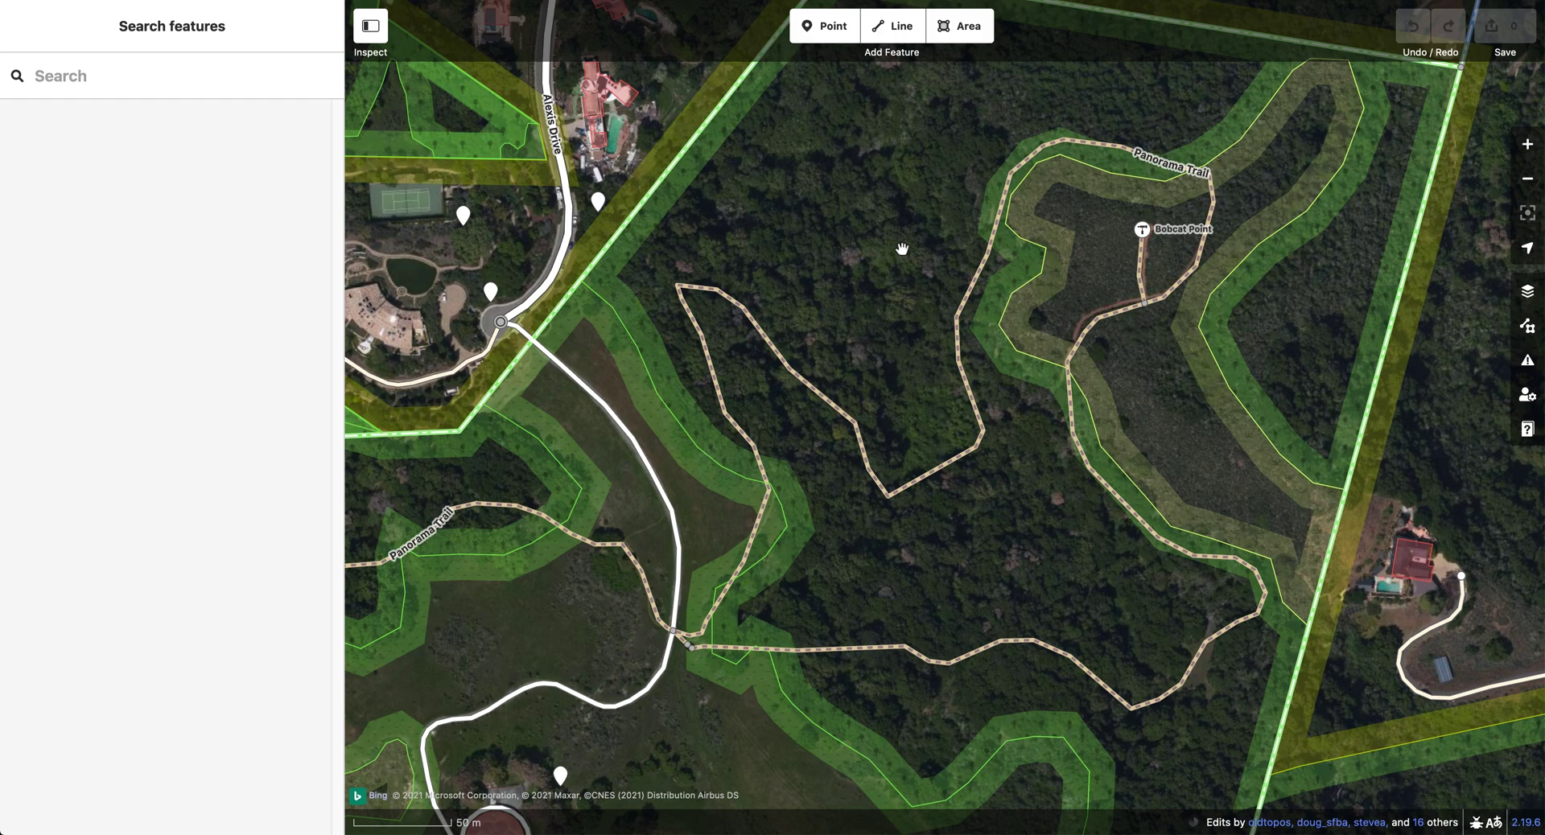
click(900, 247)
click(890, 241)
click(963, 354)
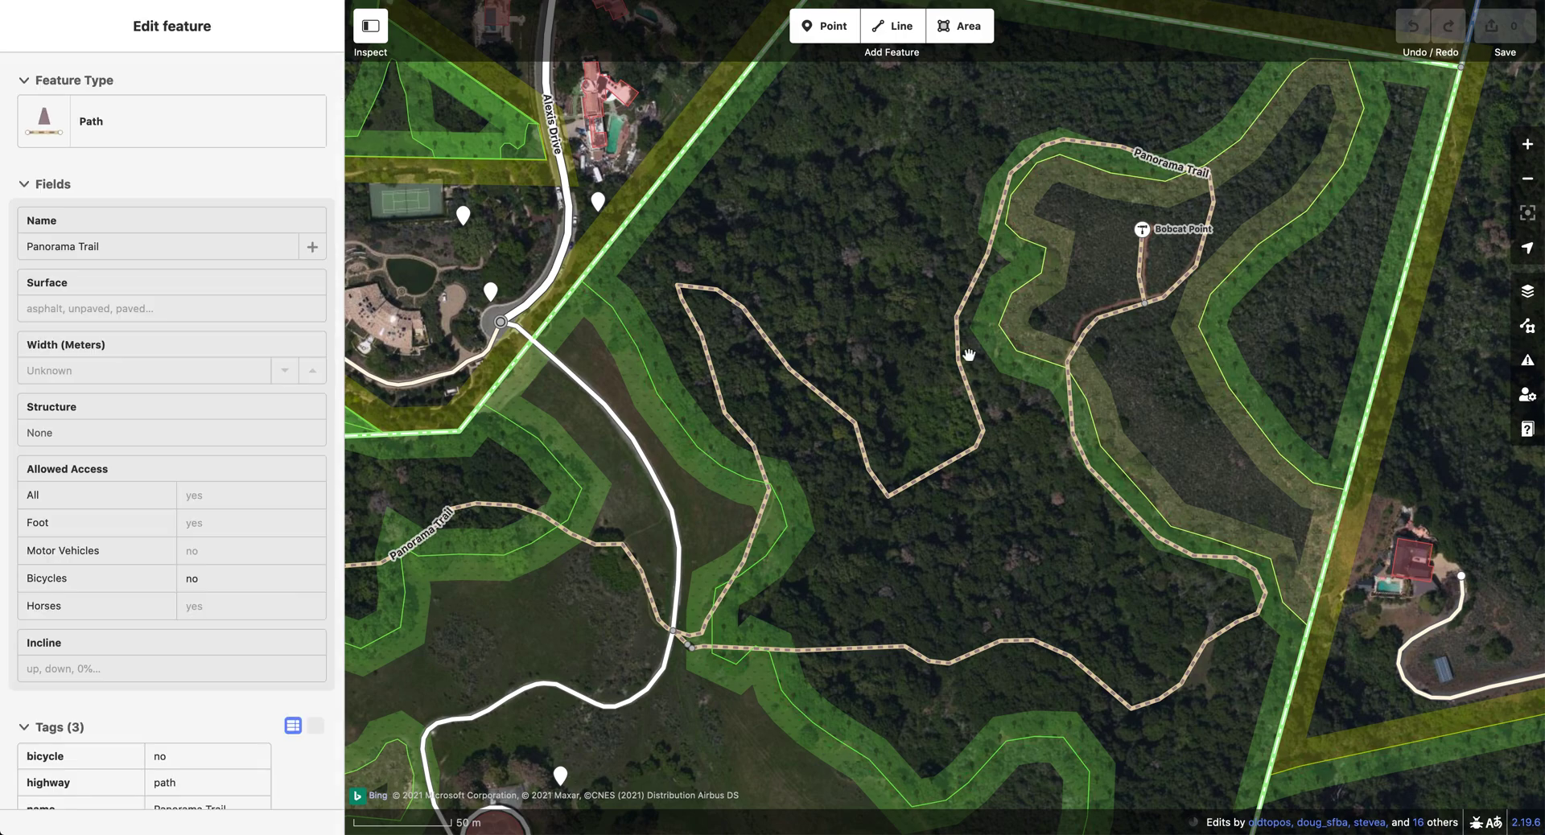
click(881, 375)
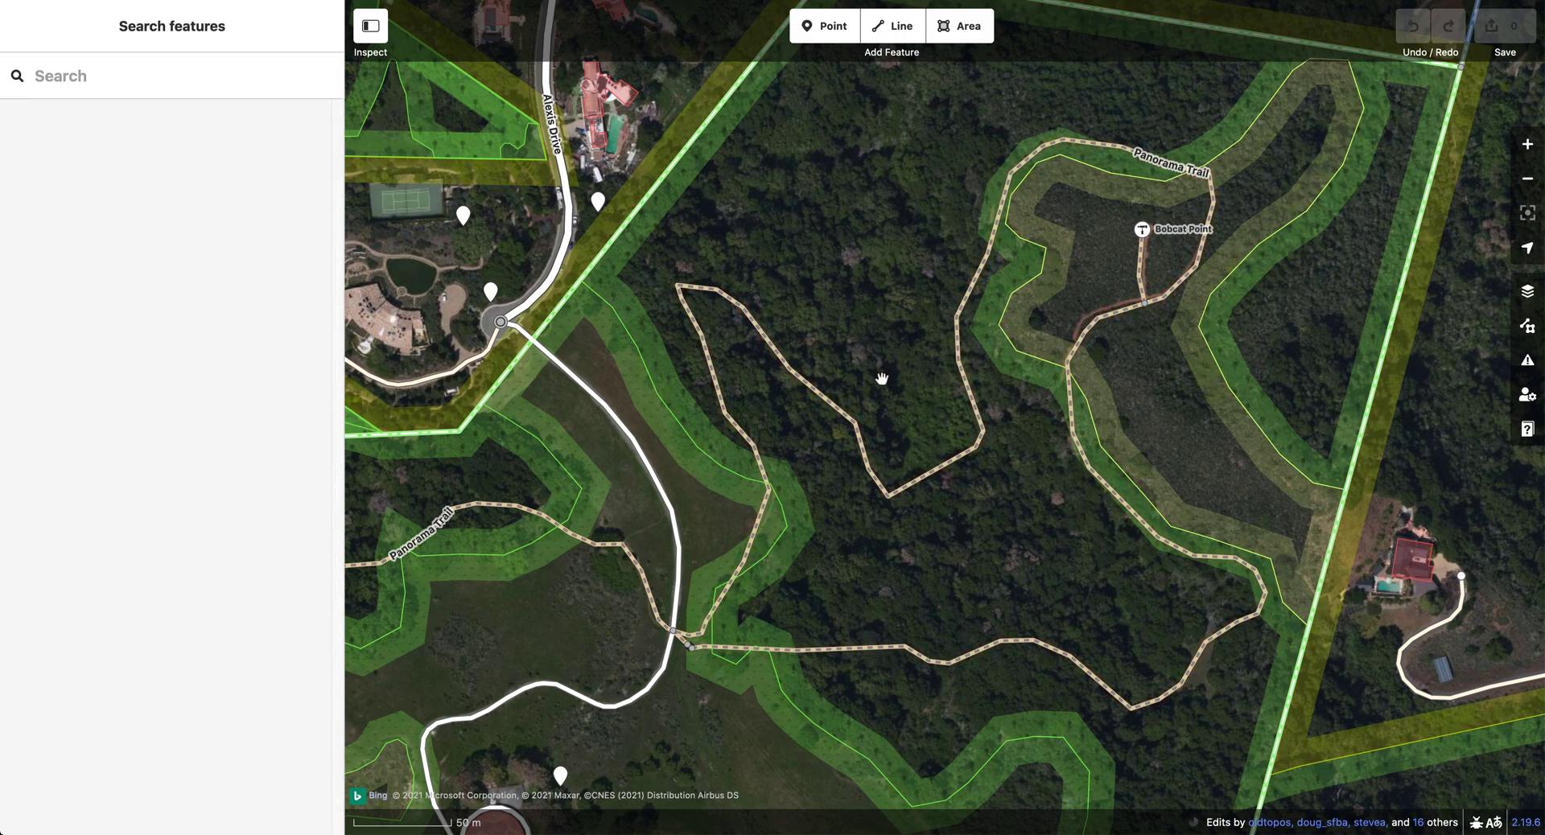
click(1528, 292)
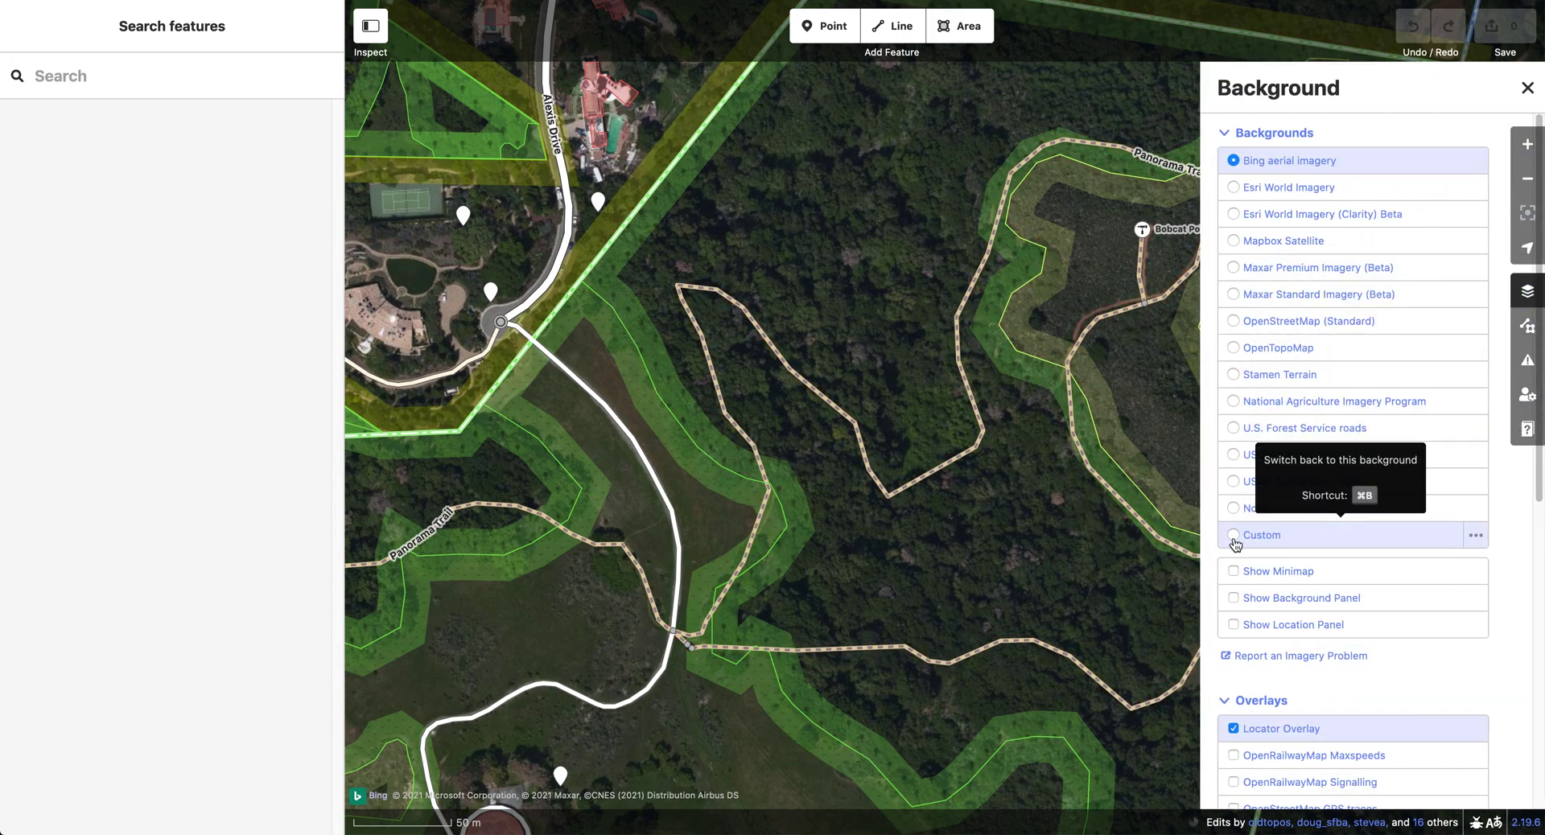
click(1477, 538)
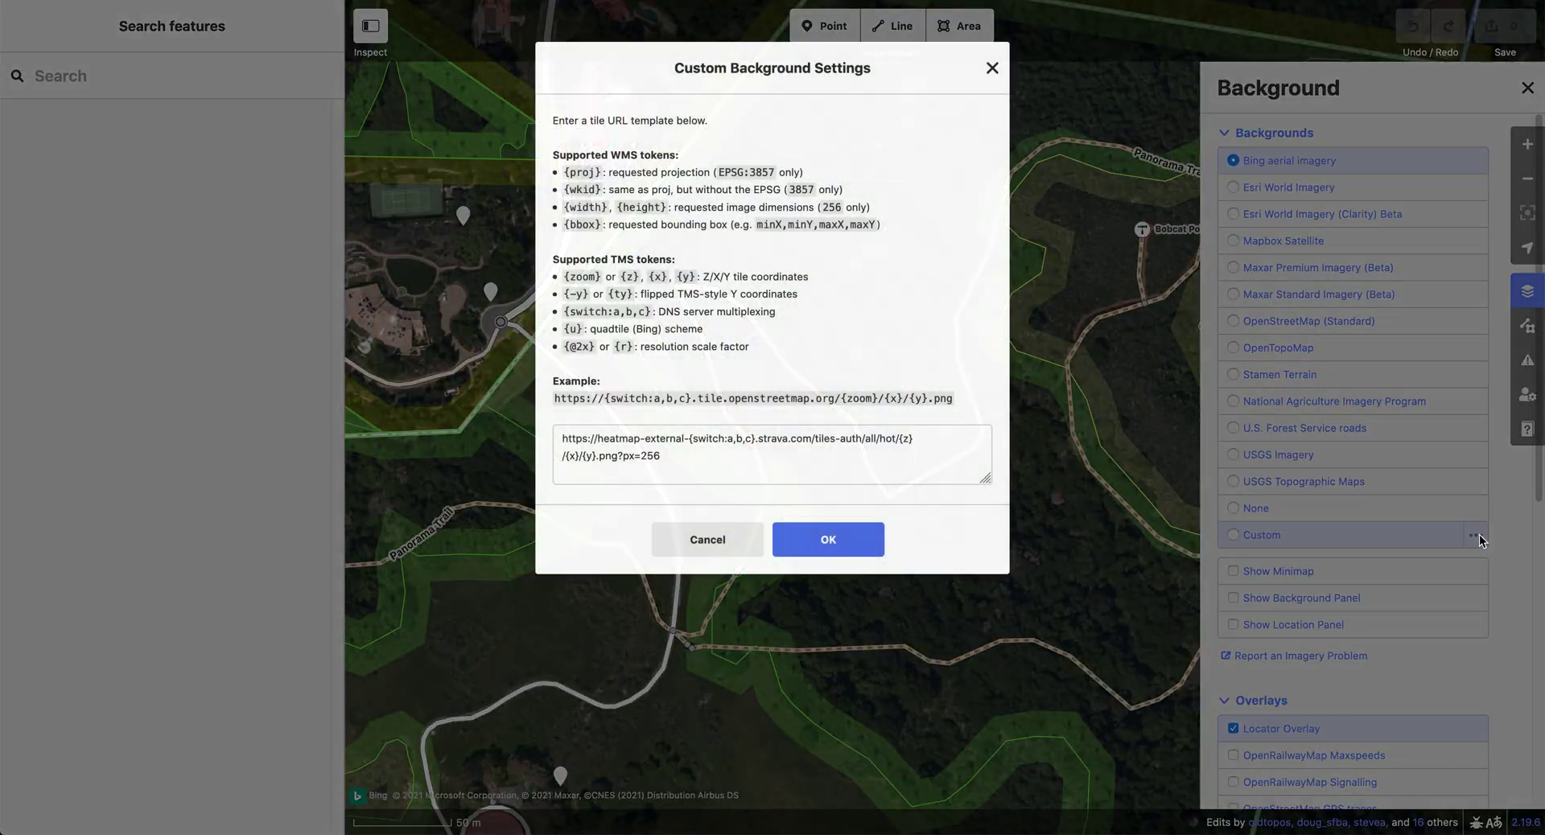
drag(734, 460, 549, 427)
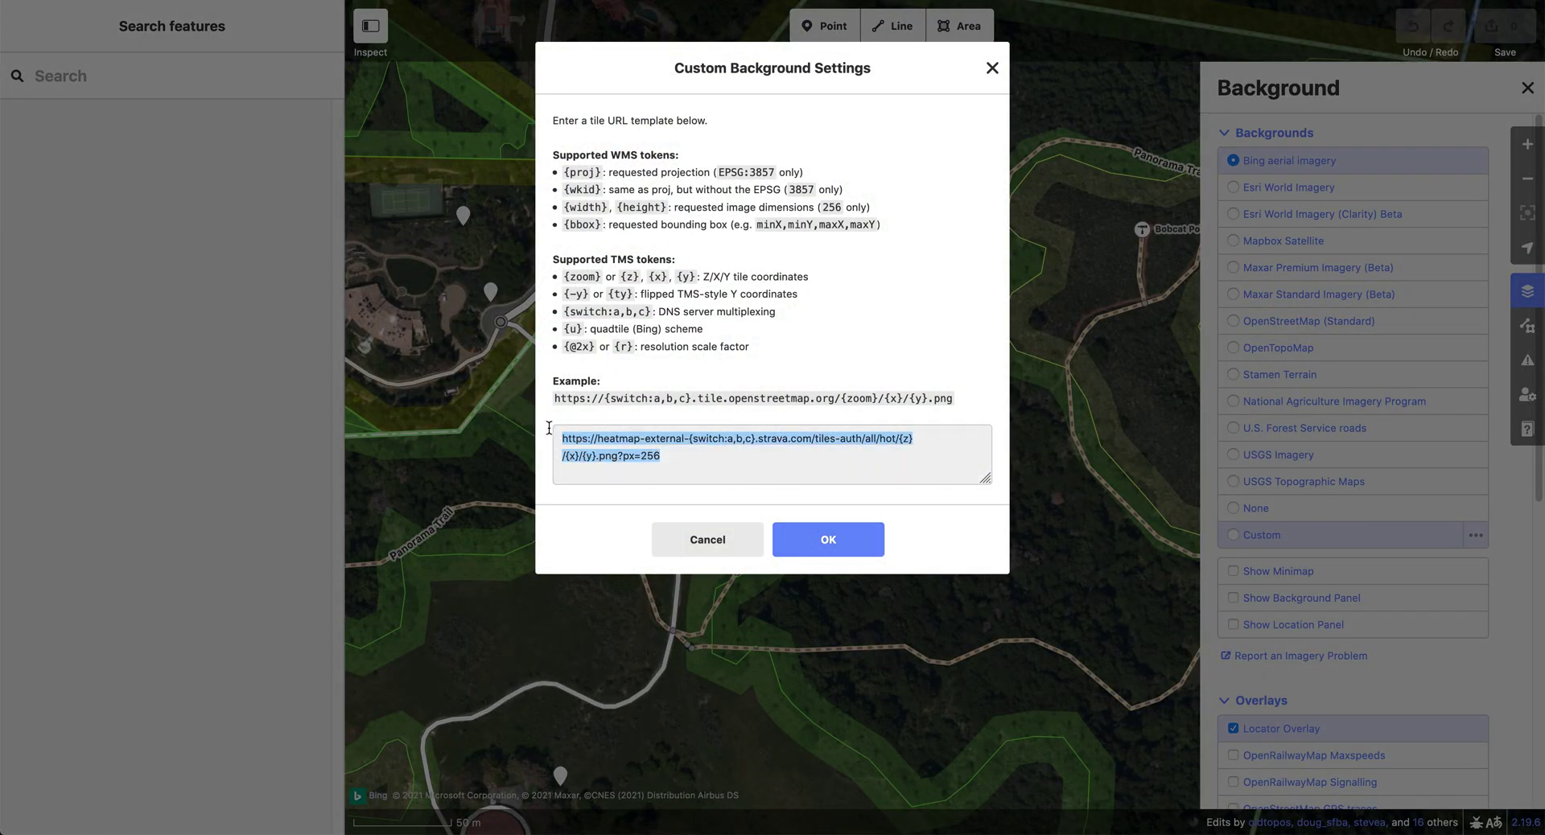
click(822, 539)
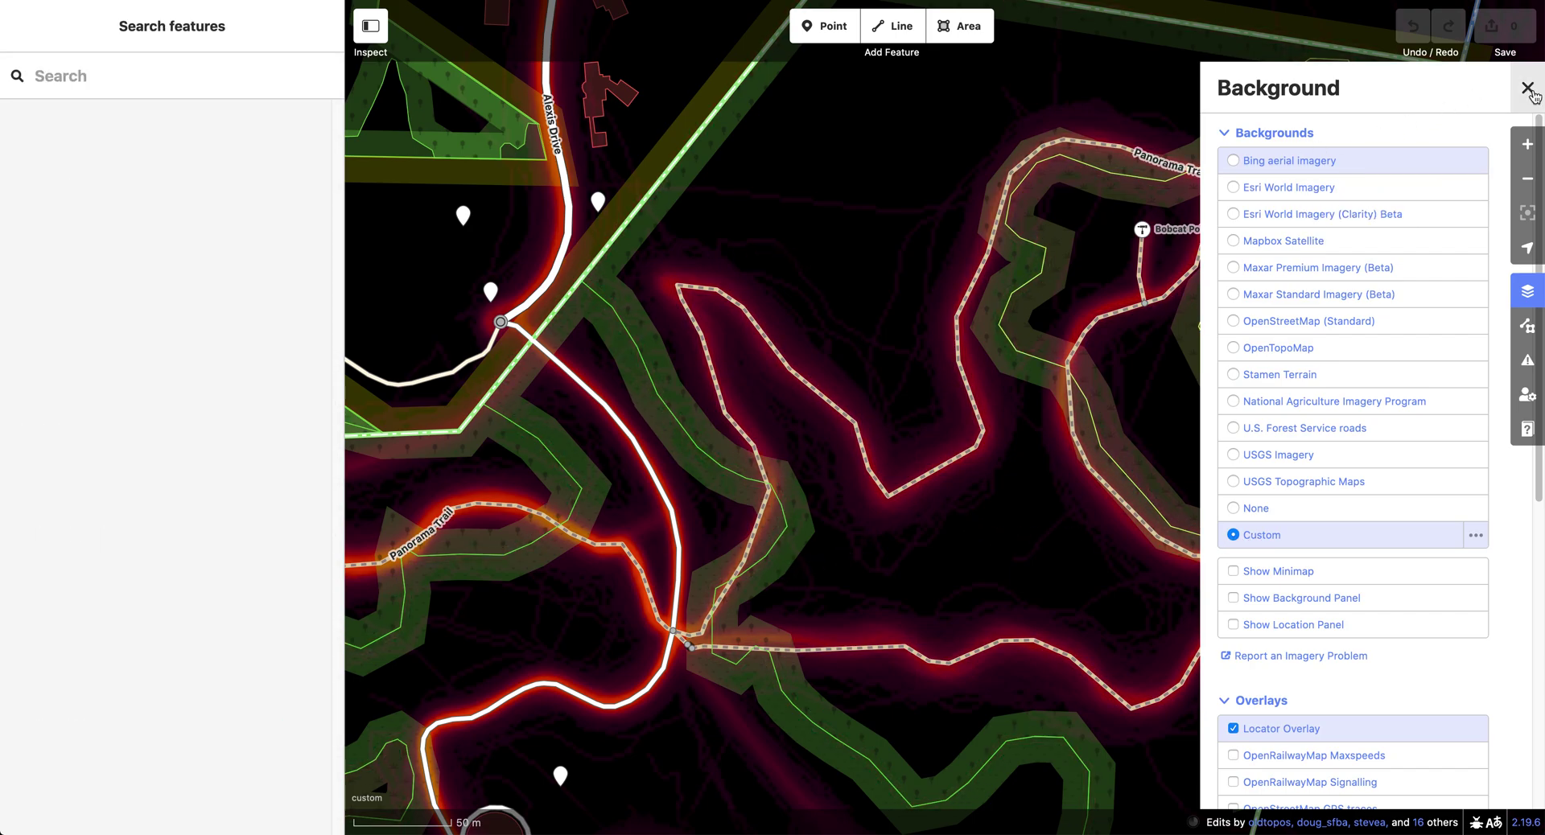
click(1527, 87)
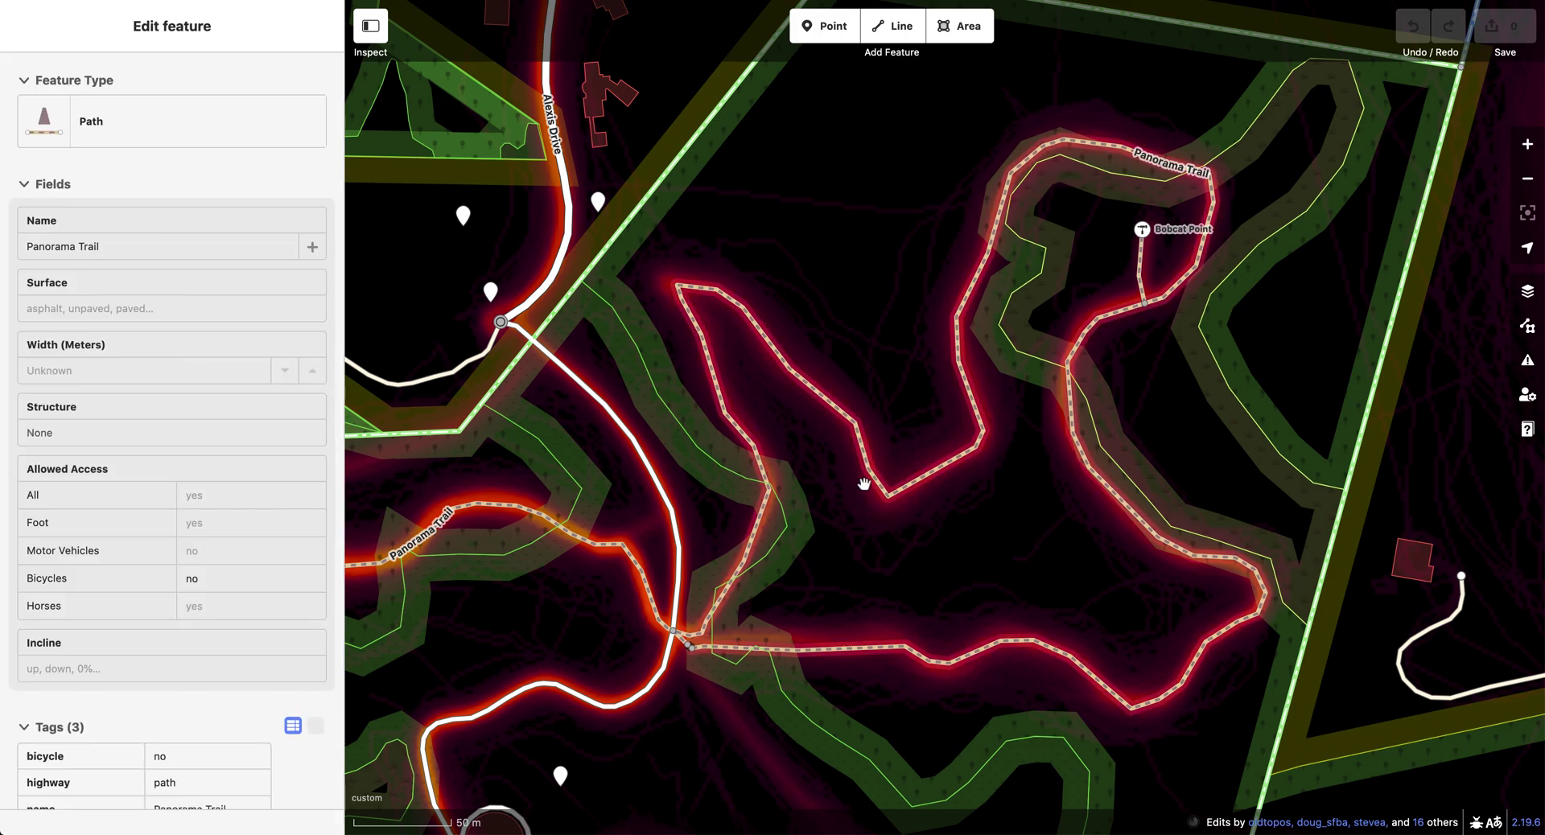
Step: Examine how the Panorama Trail and the surrounding trails and roads line up with the heatmap
drag(869, 517, 1006, 255)
scroll(987, 517, down, 12)
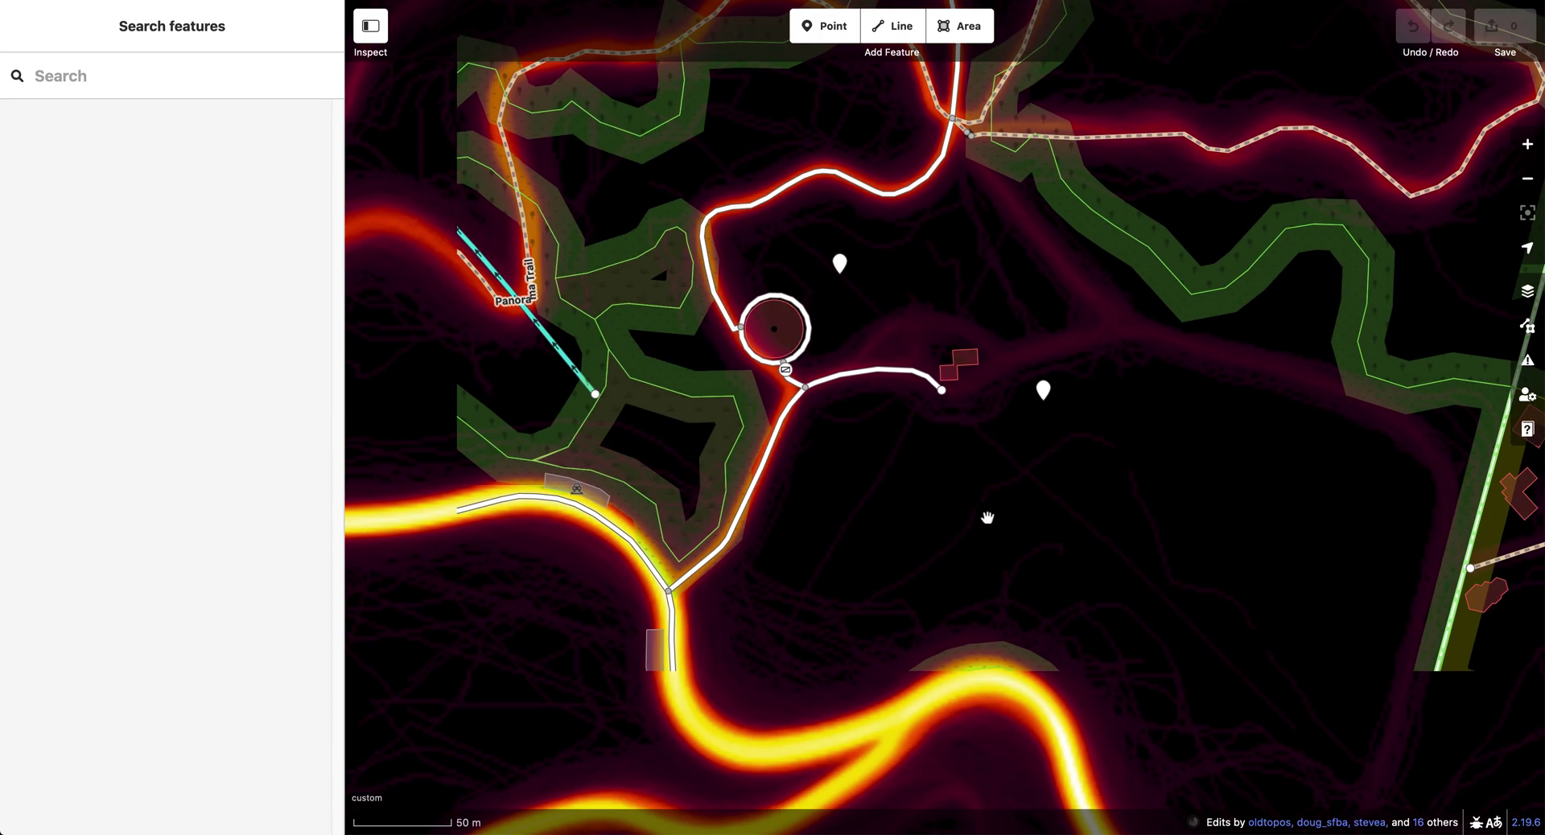
scroll(989, 519, down, 10)
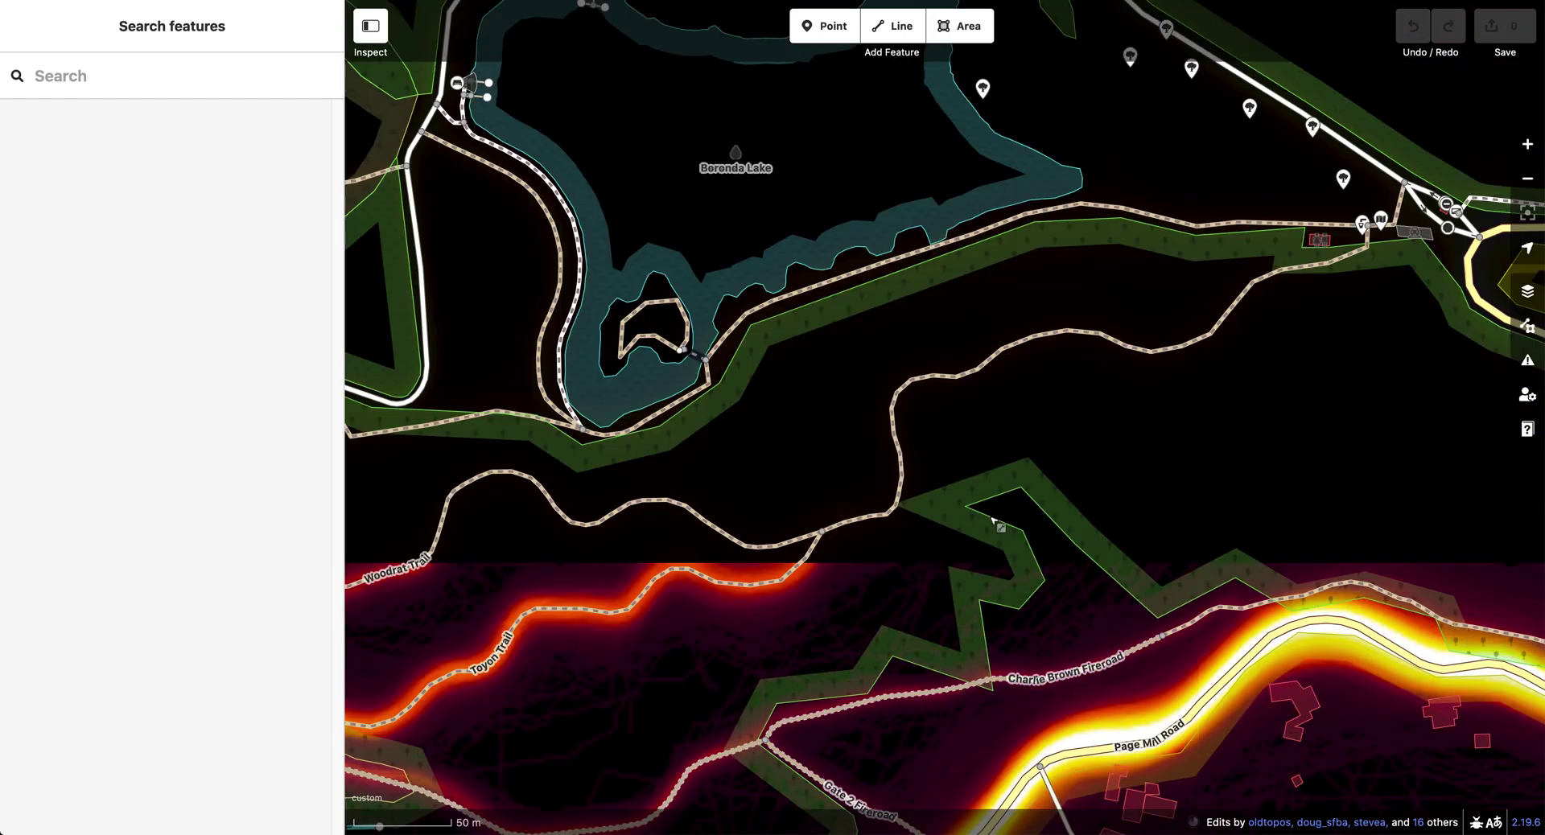
scroll(994, 521, down, 10)
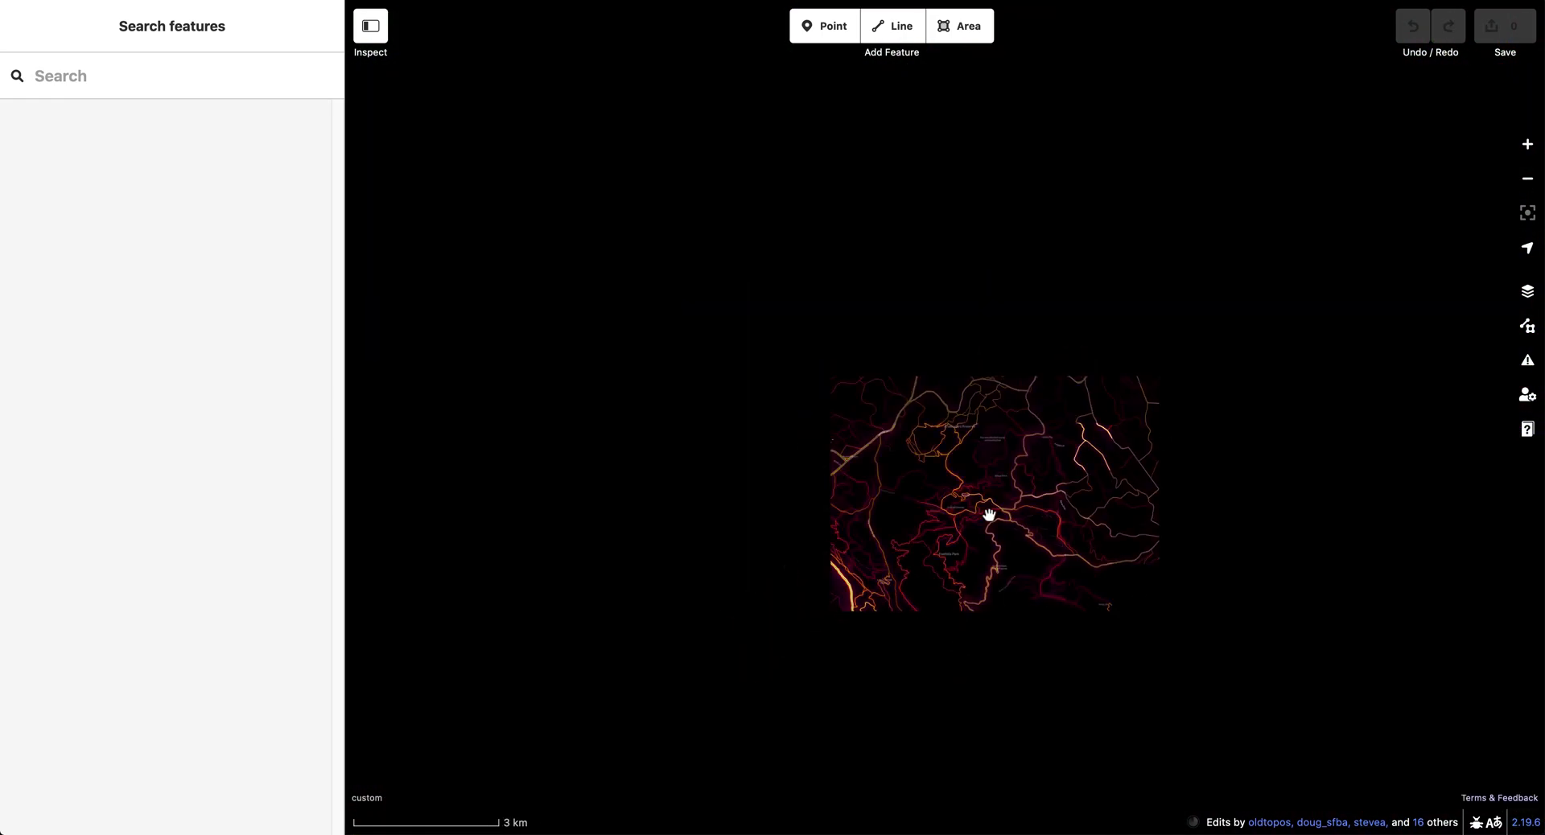
scroll(989, 513, up, 10)
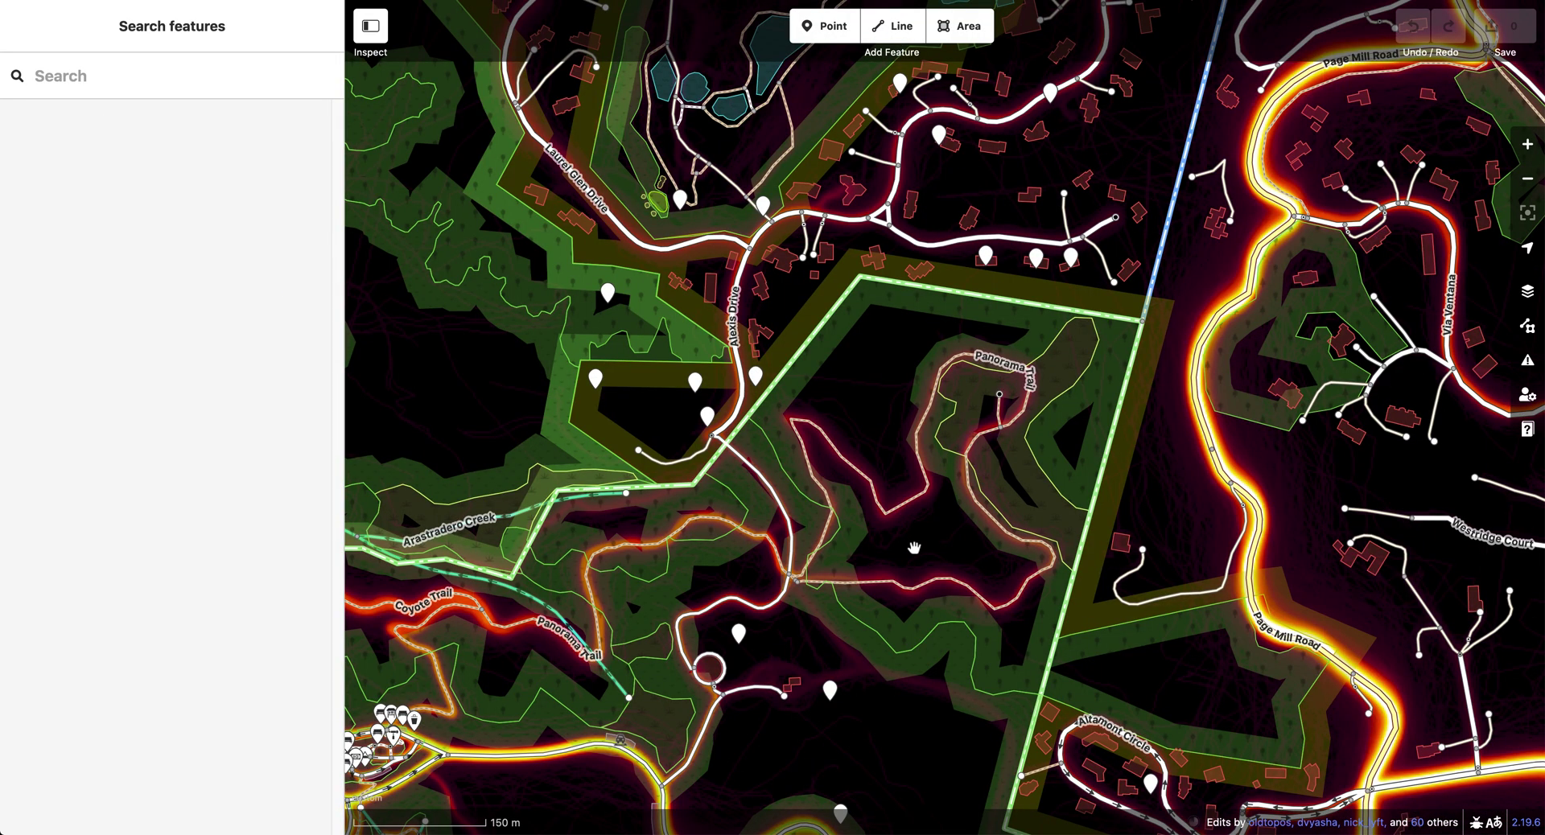
scroll(914, 547, up, 4)
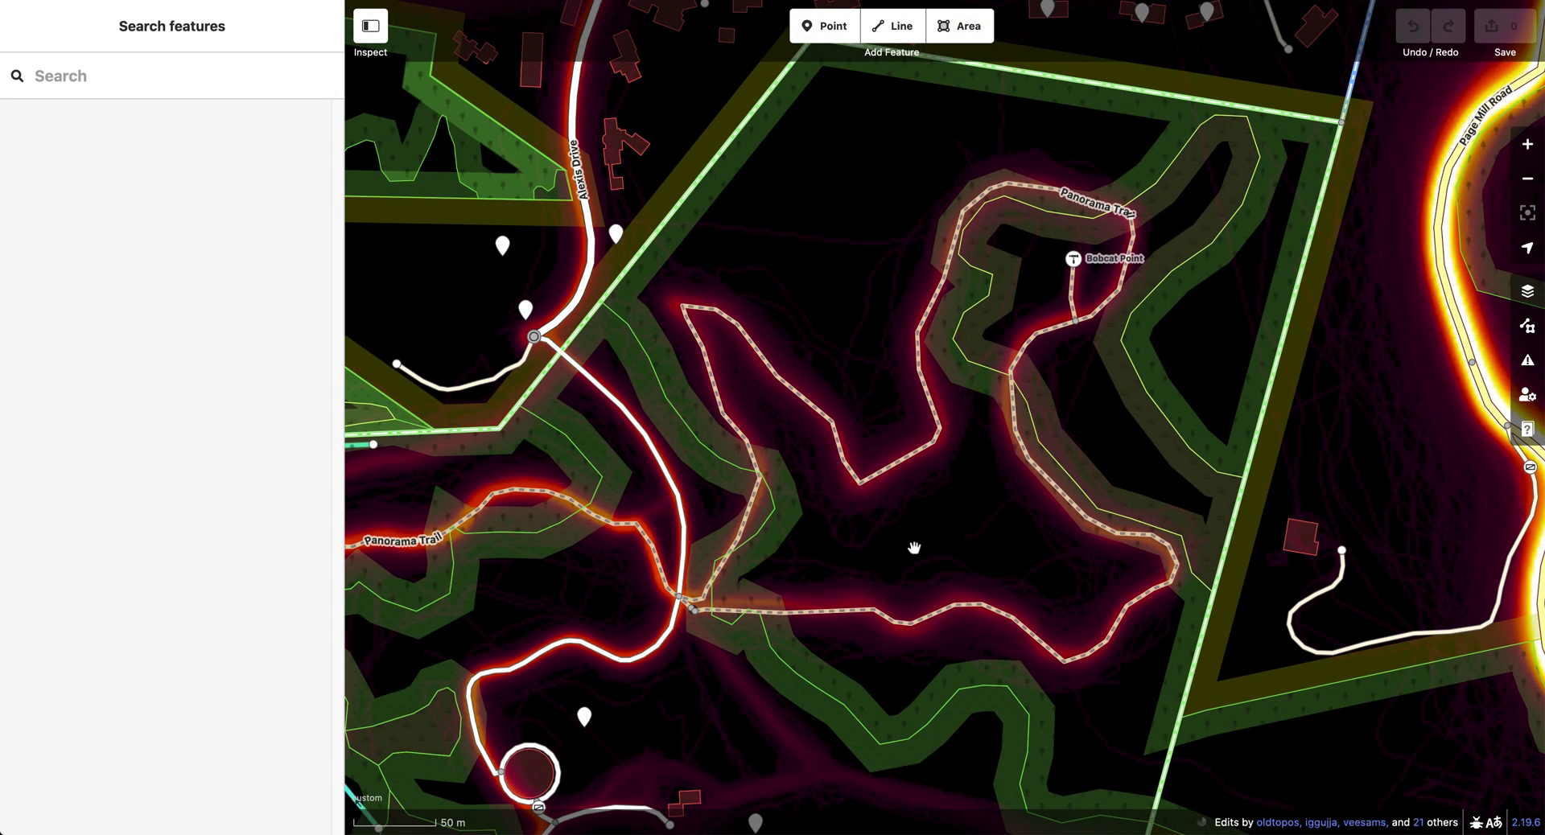
scroll(914, 547, up, 2)
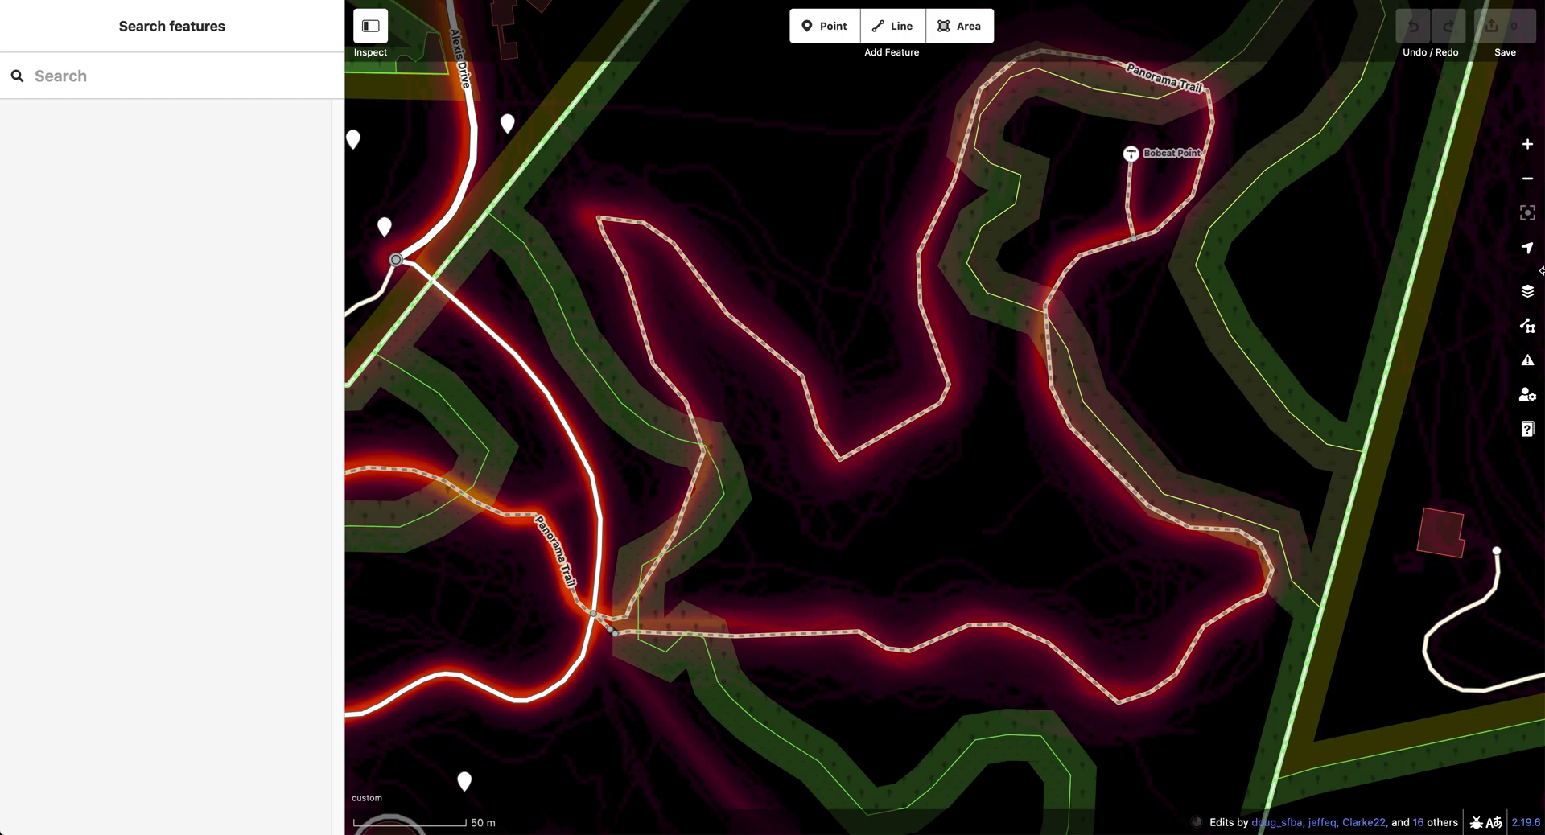
Step: Switch the background to Bing aerial imagery and select the Panorama Trail path
click(1529, 292)
click(1286, 160)
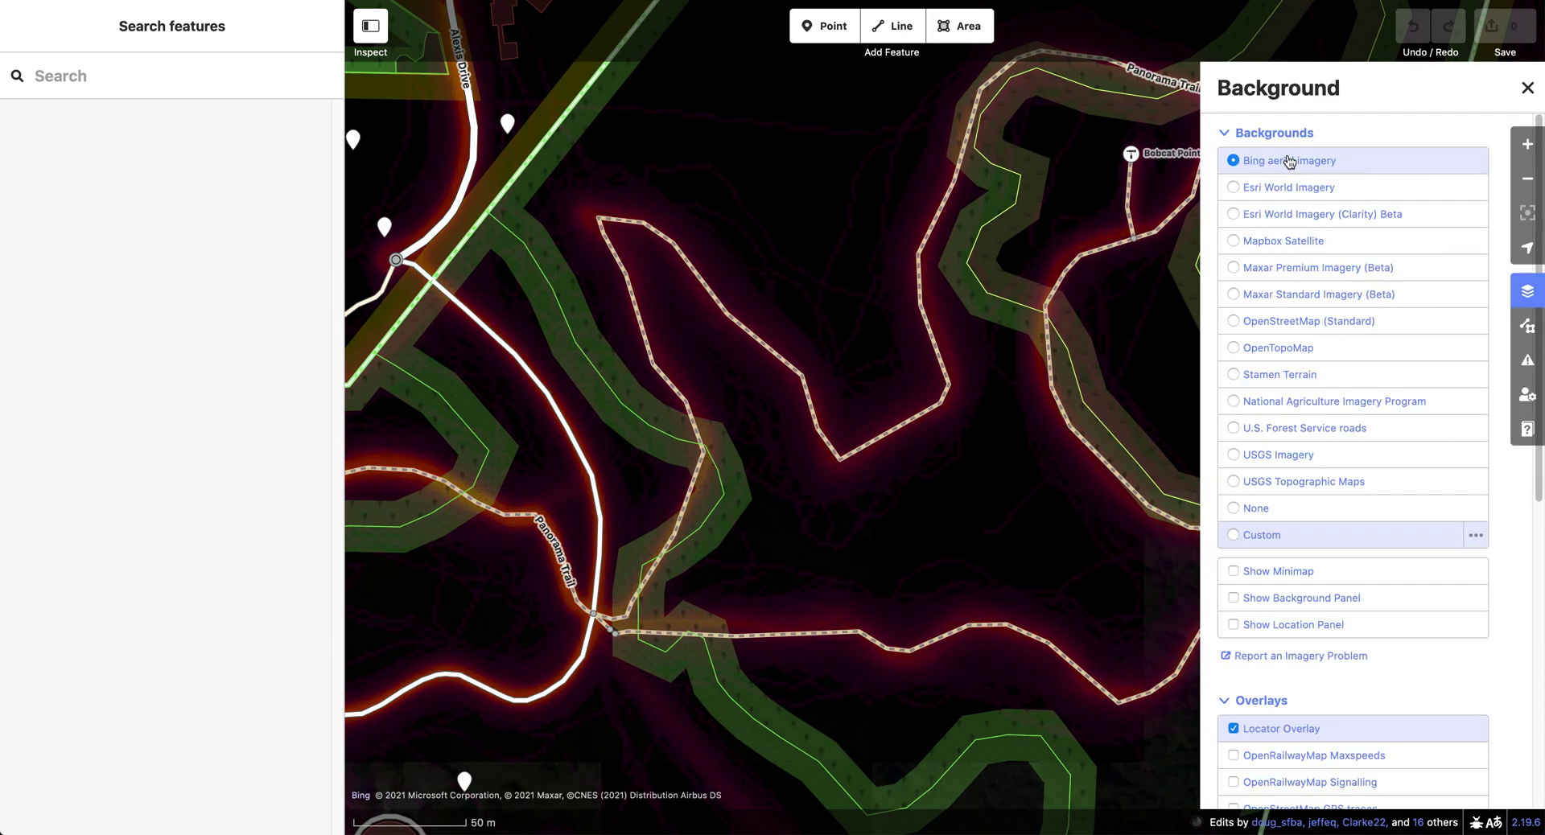
drag(829, 475, 855, 456)
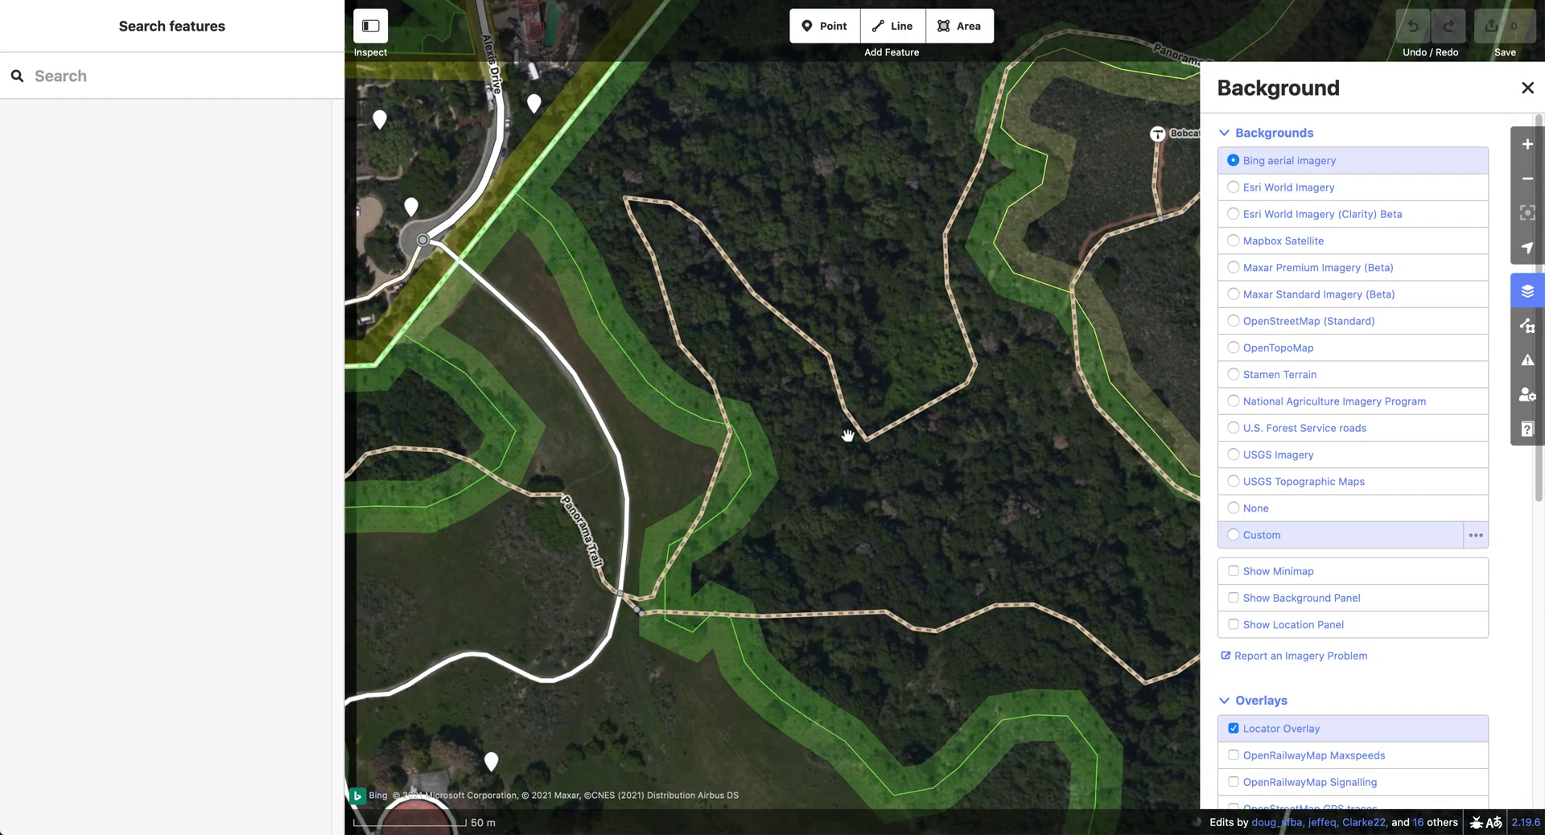
click(828, 357)
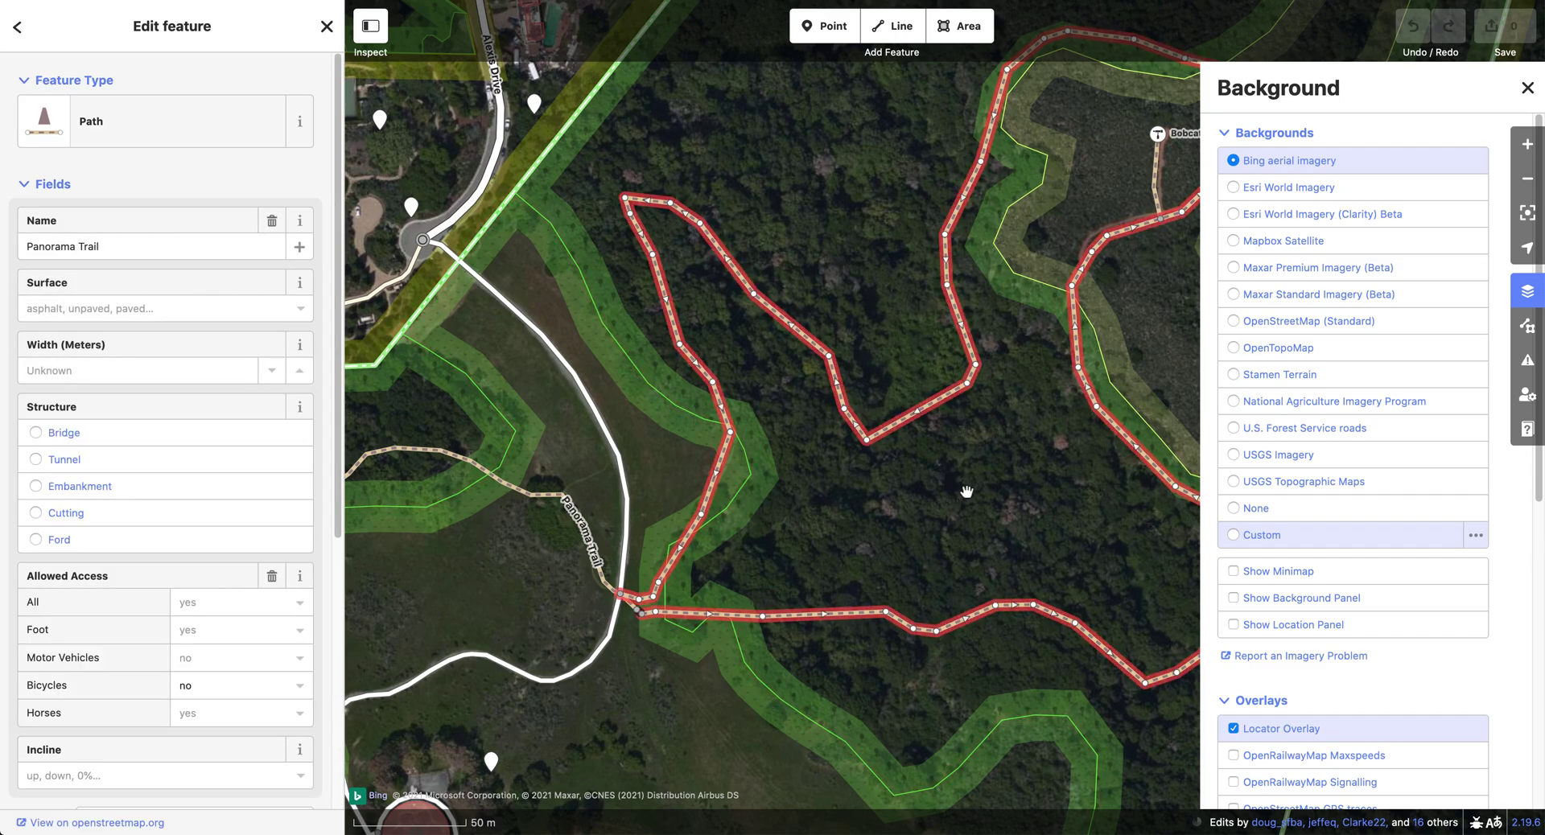
drag(966, 487, 938, 499)
click(1527, 88)
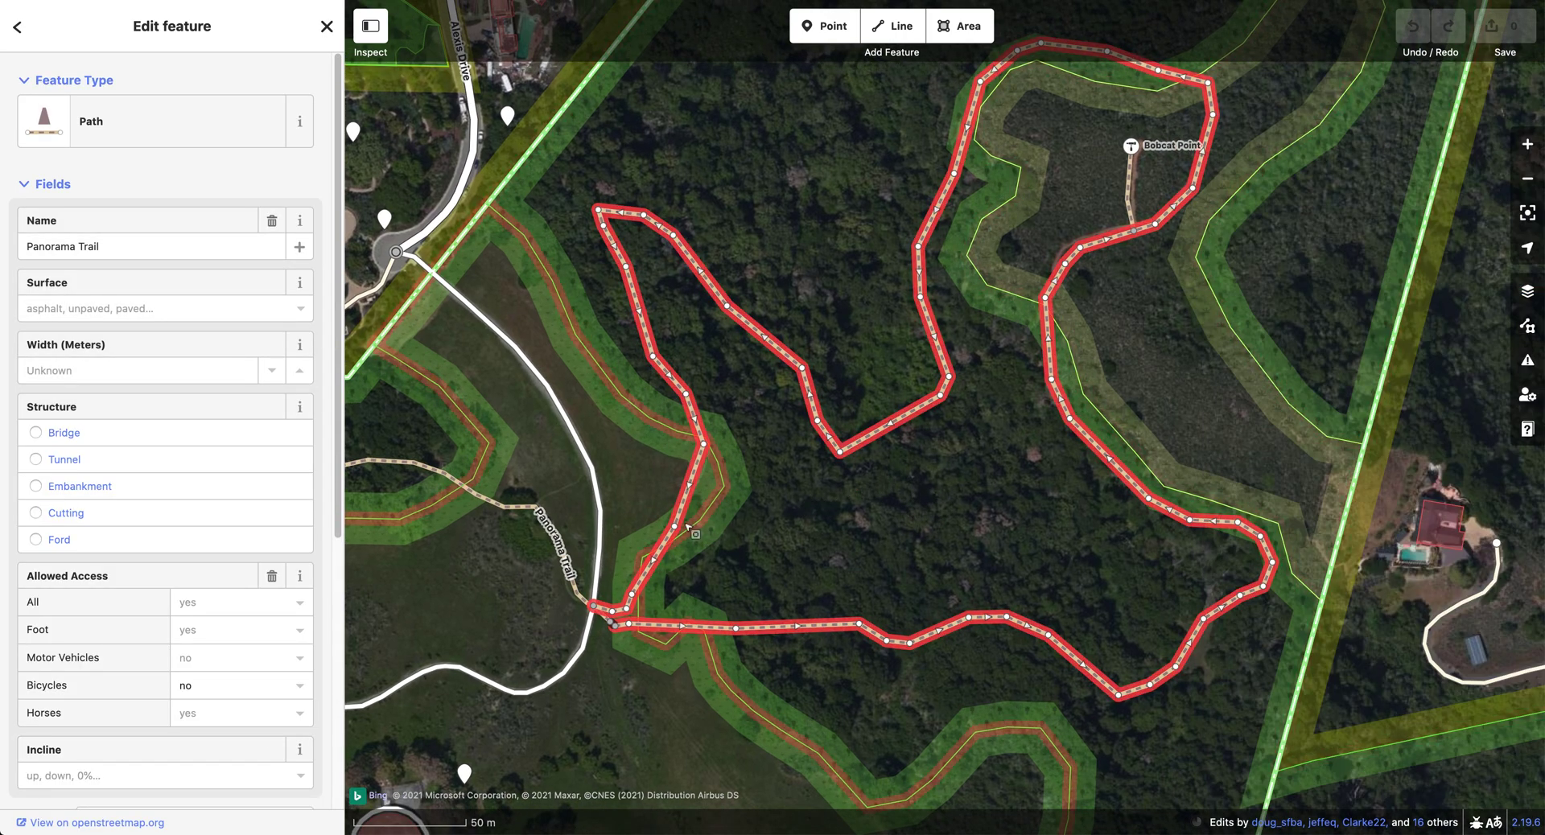
Step: Deselect the Panorama Trail and examine its course through the forest on the aerial imagery for visible traces of the path
scroll(665, 514, up, 4)
scroll(668, 510, down, 2)
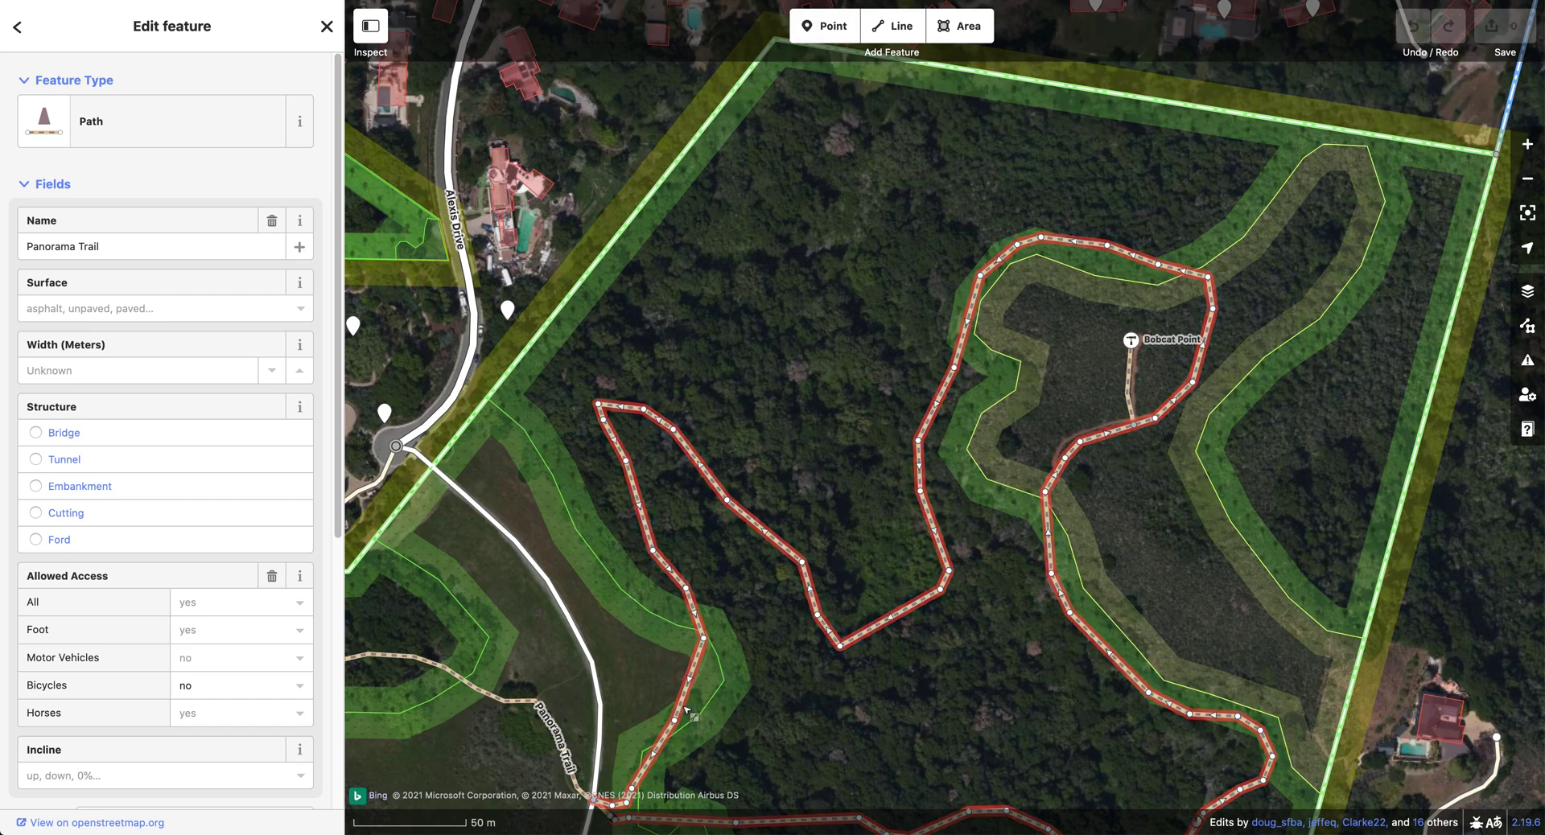
click(640, 689)
scroll(665, 699, up, 5)
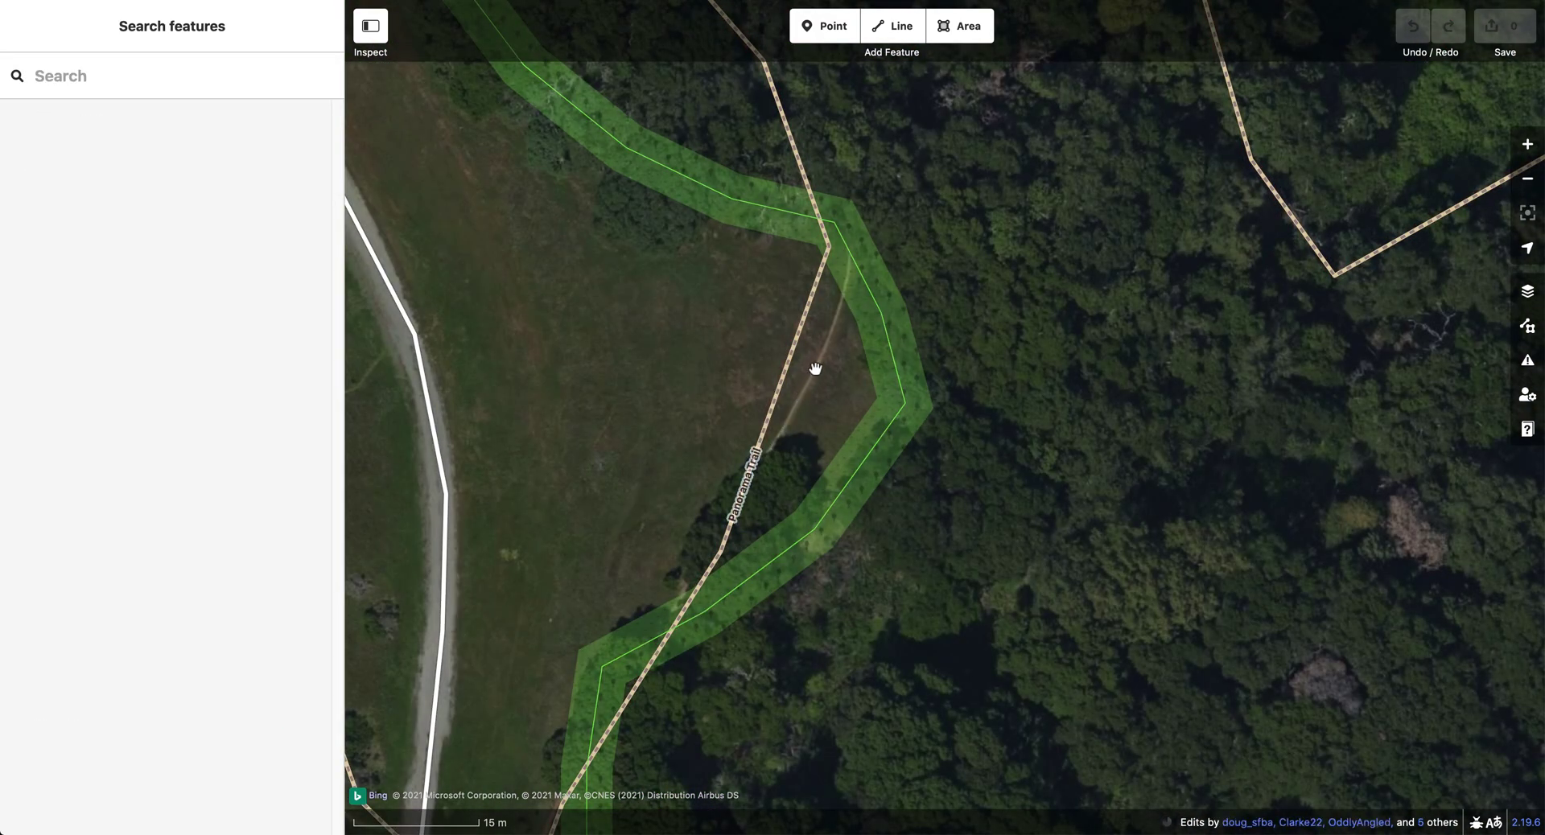
click(846, 273)
drag(926, 178, 912, 697)
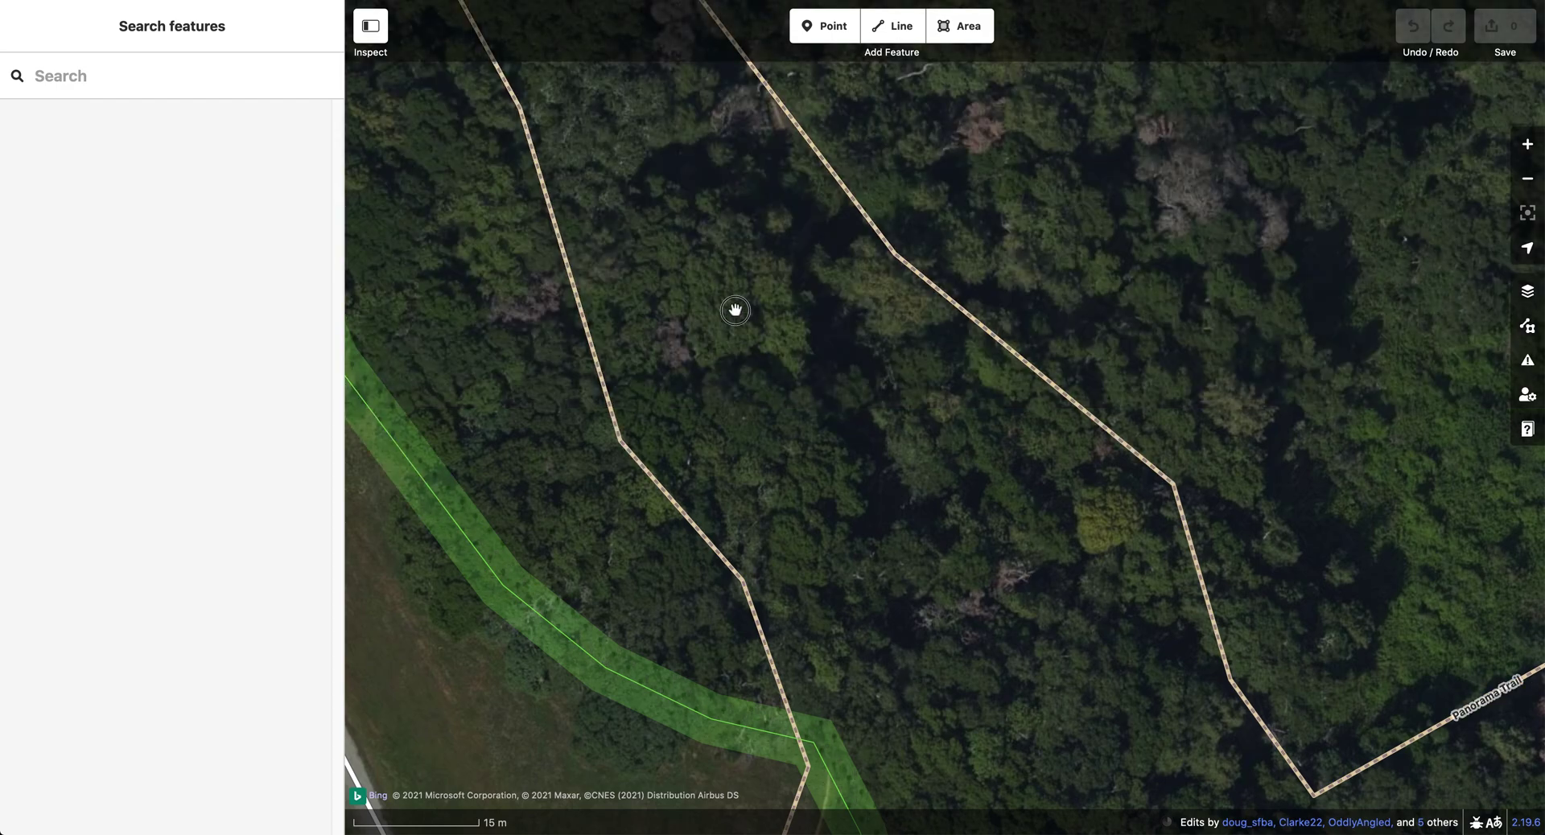
drag(734, 310, 821, 721)
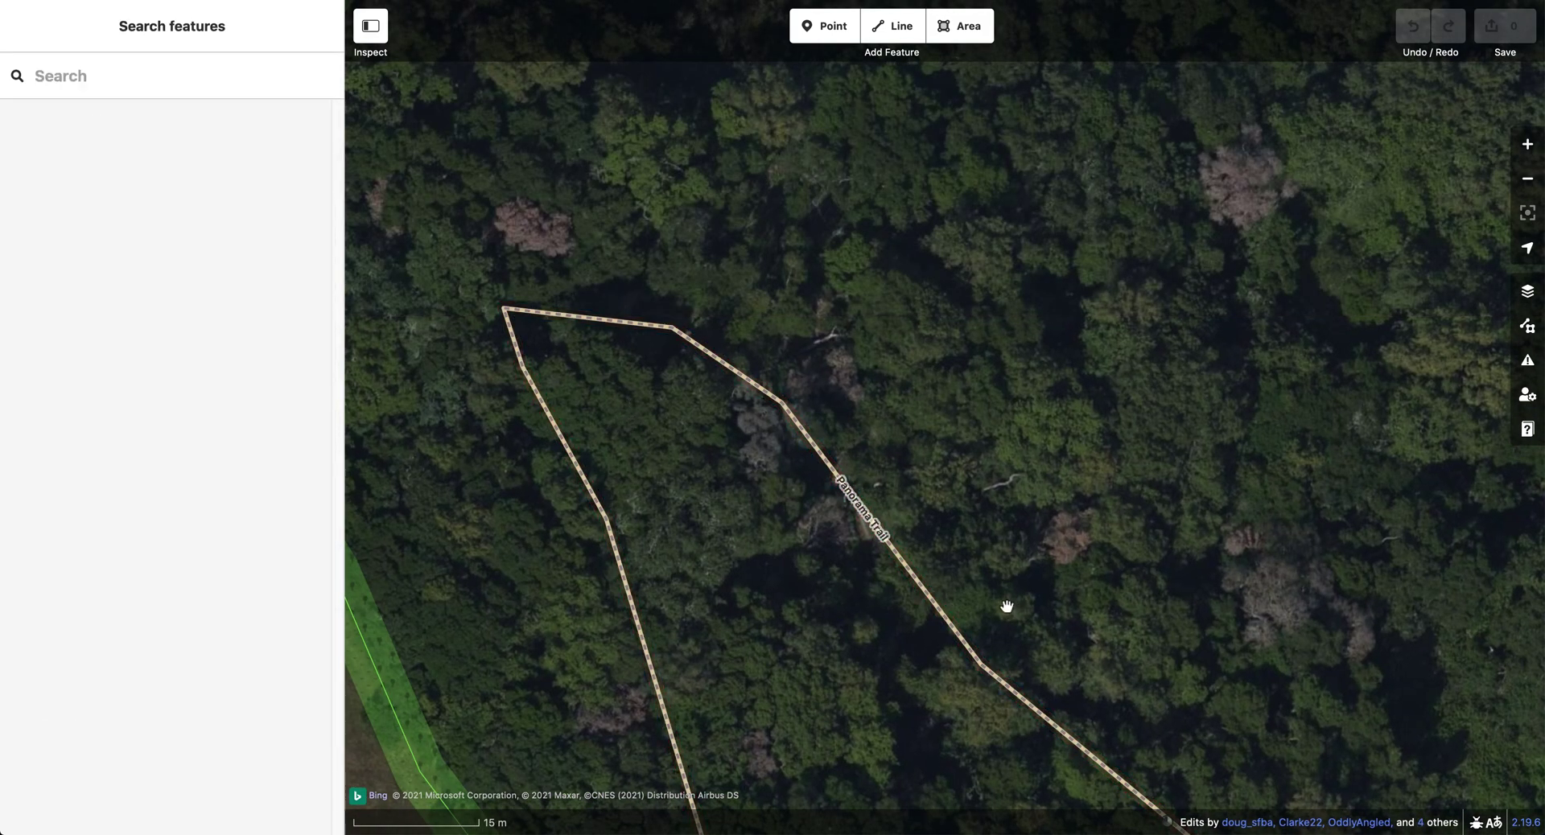
scroll(860, 376, down, 5)
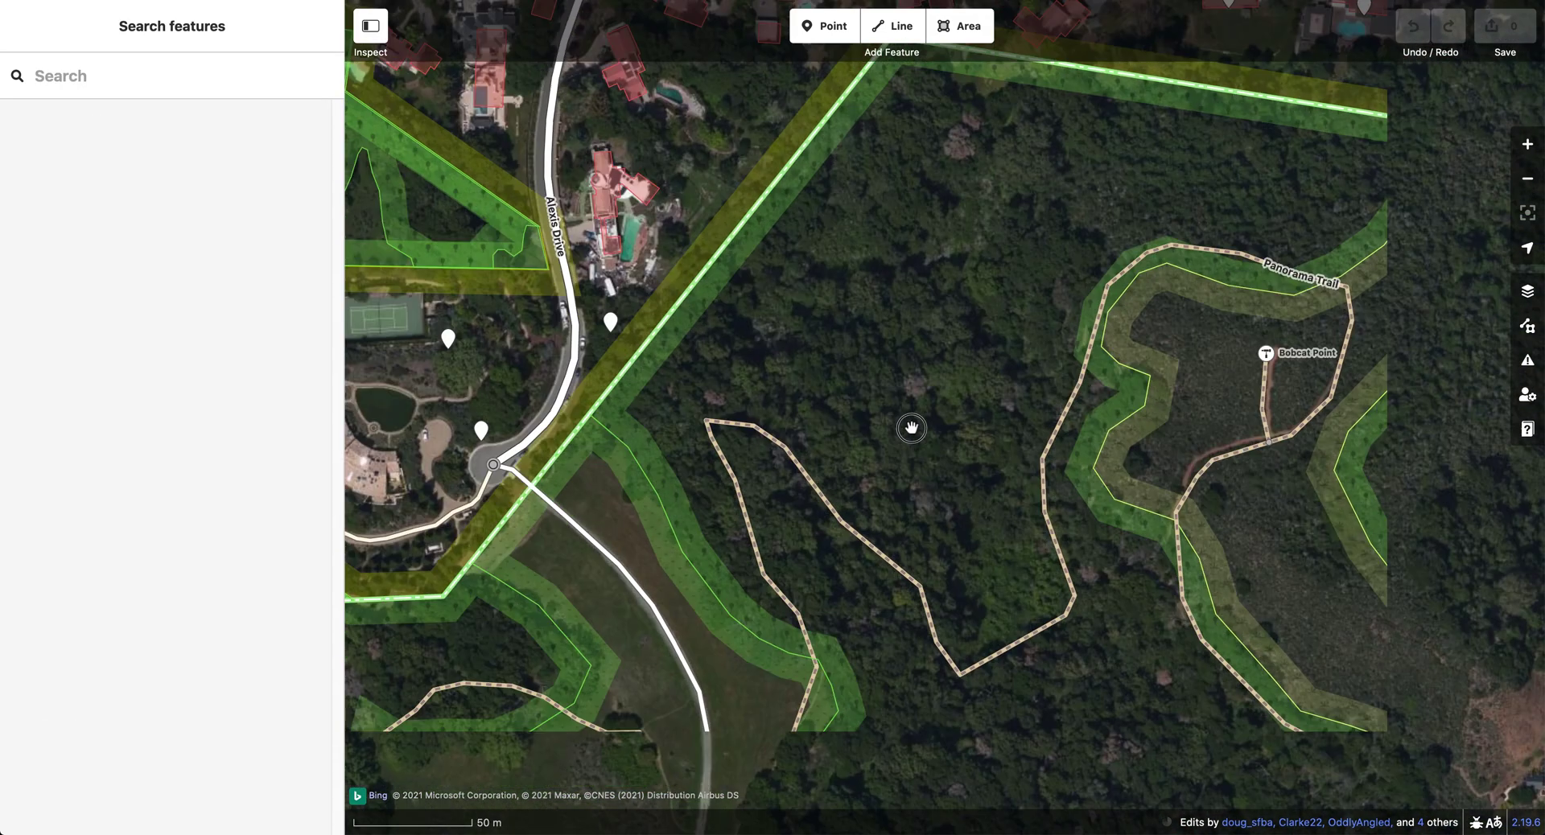
drag(911, 428, 906, 425)
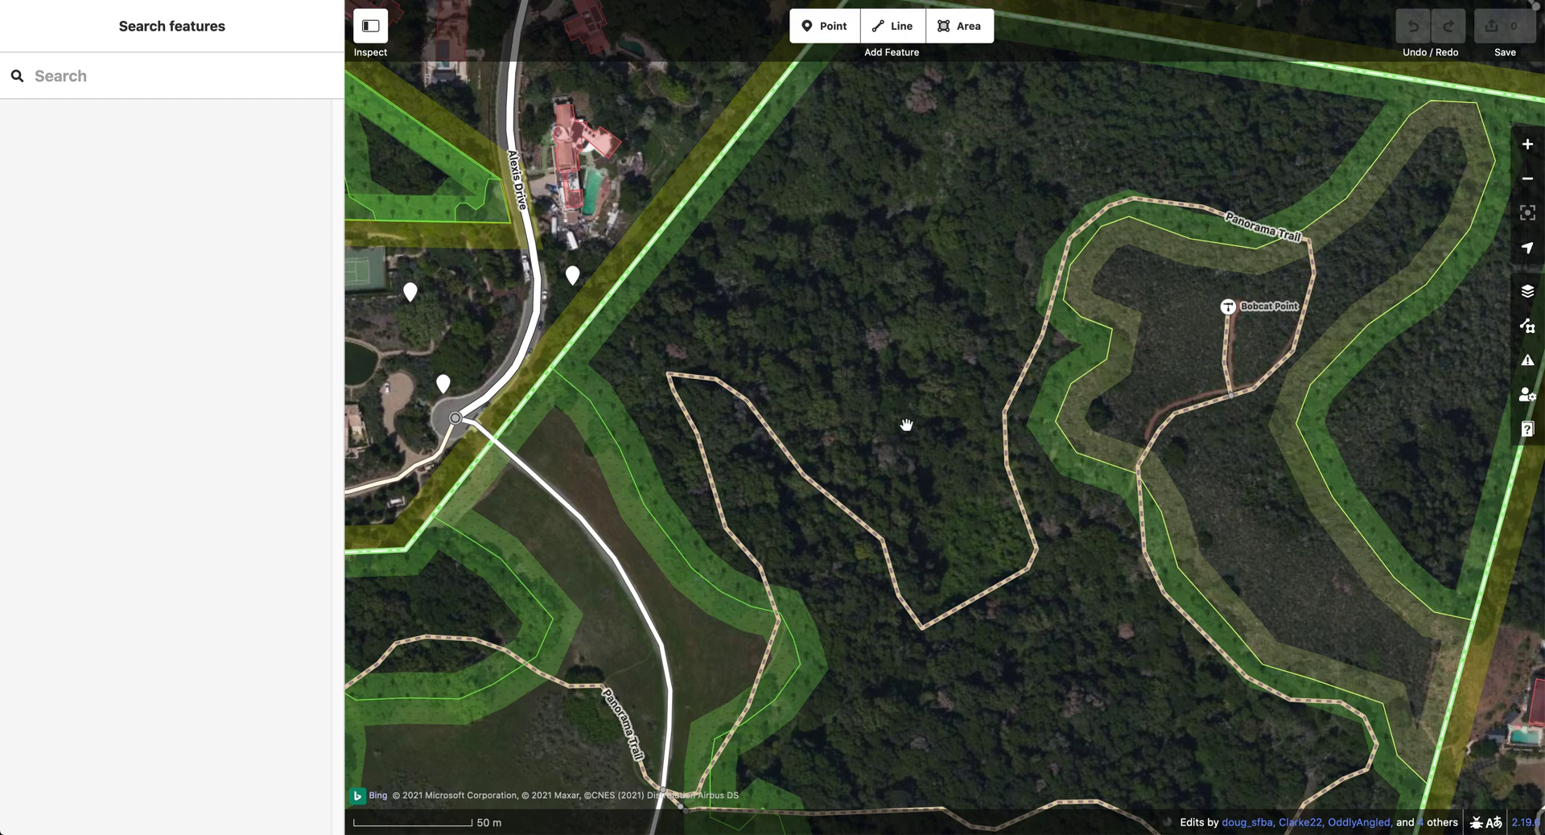
Step: Switch the background back to the custom heatmap and close the background settings
click(1527, 291)
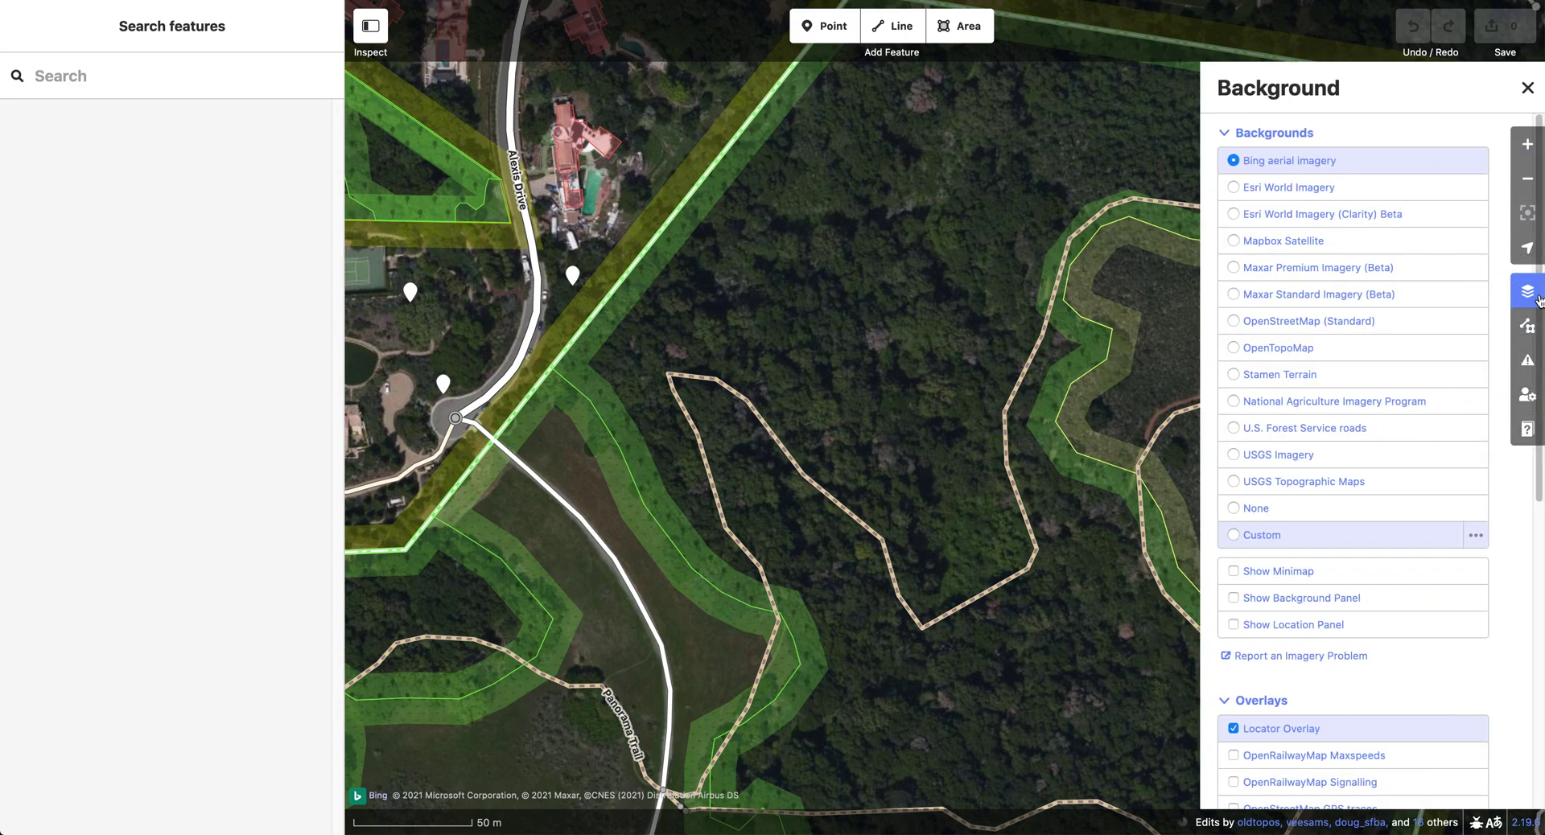
click(1317, 533)
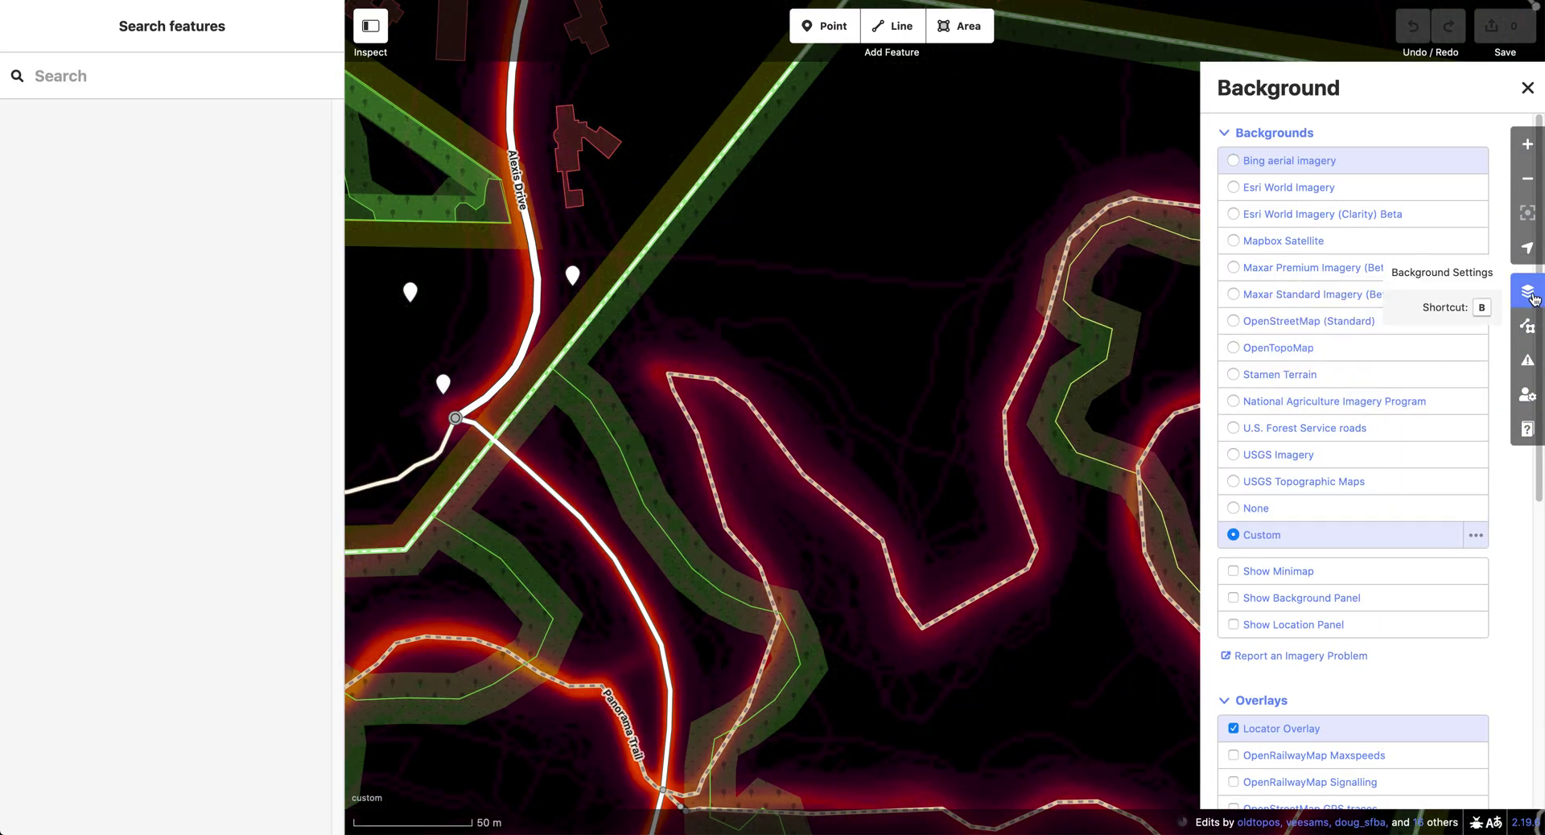
click(1527, 291)
Step: Reshape the Panorama Trail's sharp V-shaped southern bend into a rounded curve that follows the heatmap
scroll(979, 548, up, 3)
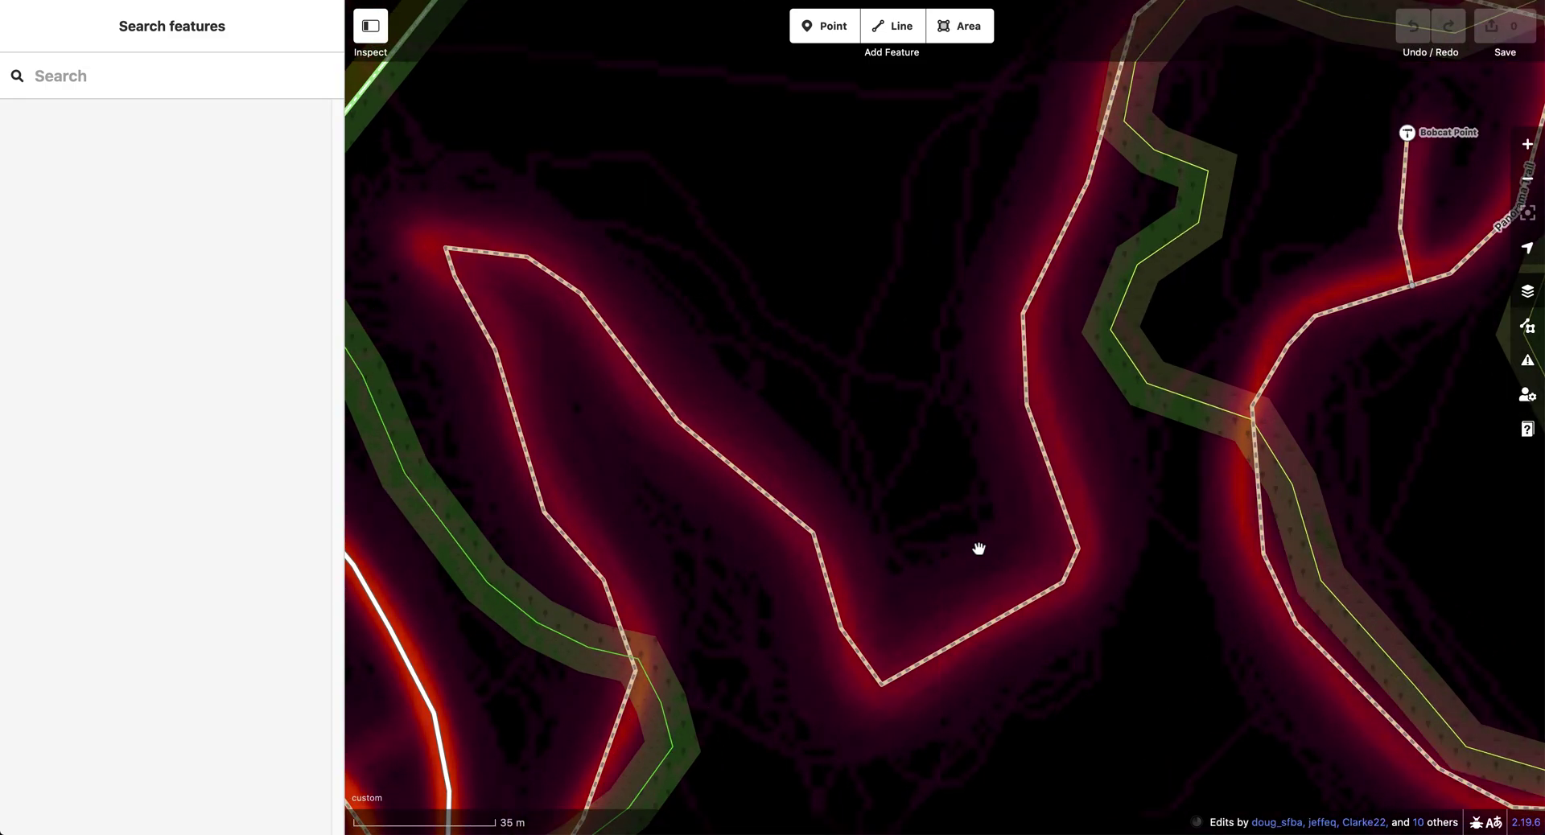
click(824, 579)
drag(837, 625, 882, 692)
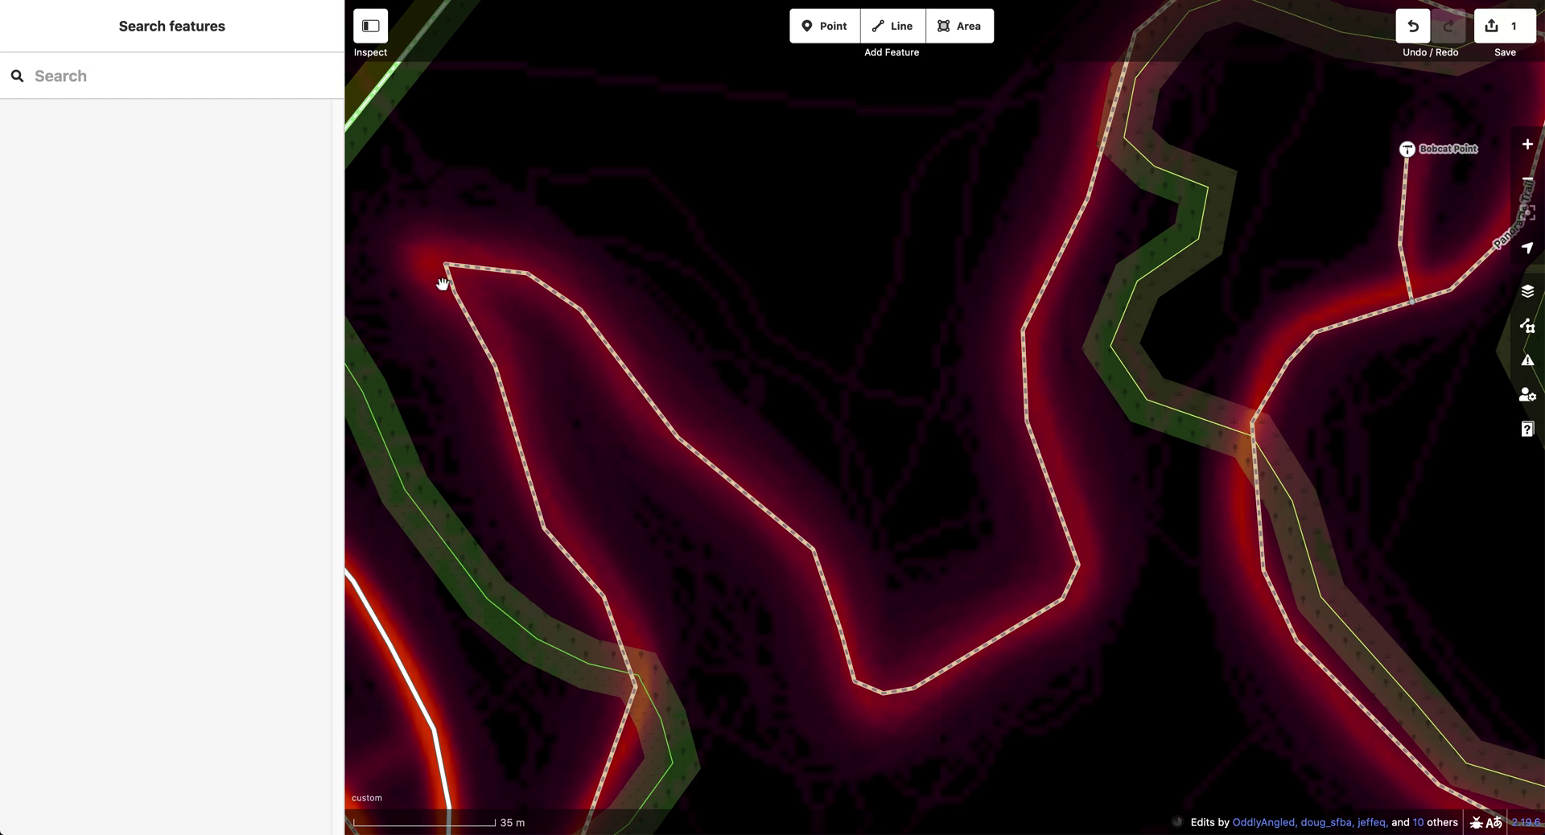
Step: Reshape the Panorama Trail's pointed northwestern switchback into a blunter turn, then deselect the path
click(453, 285)
drag(447, 264, 448, 286)
click(524, 218)
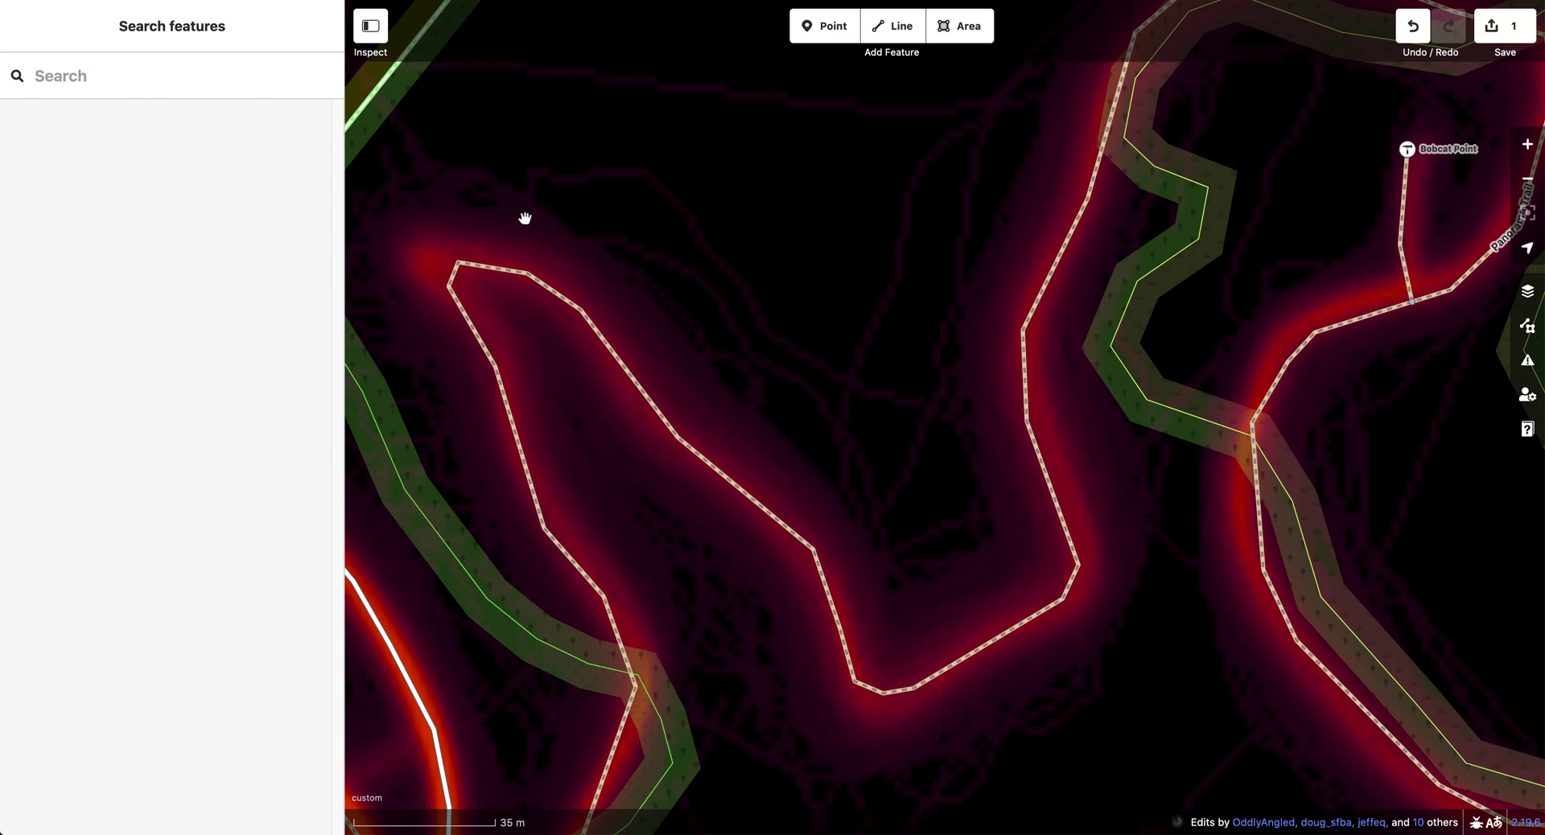
Step: Check the reshaped Panorama Trail against Bing aerial imagery and select the path
click(1527, 290)
click(1324, 157)
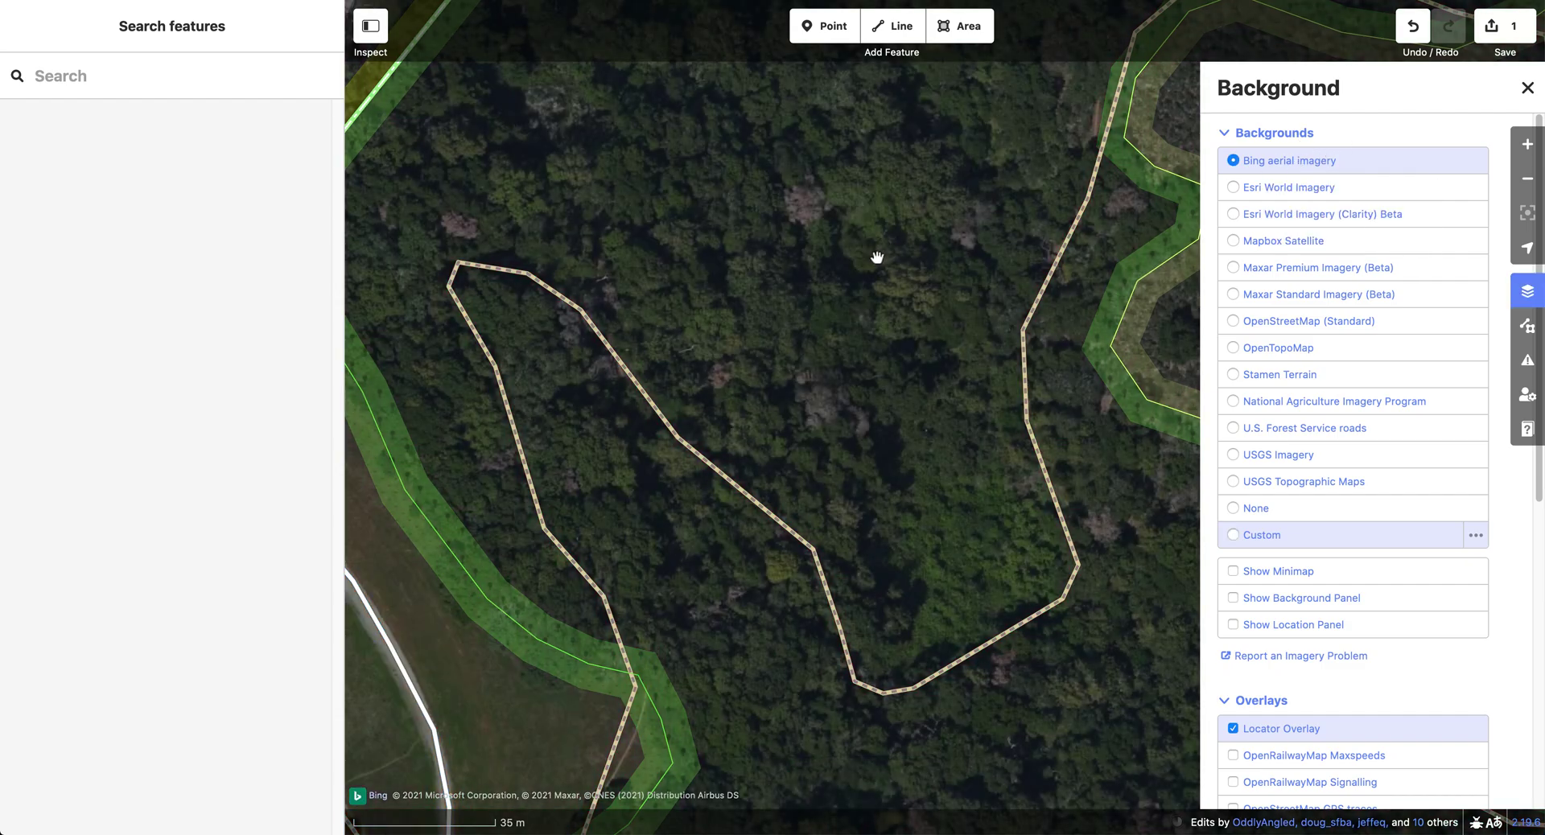
scroll(877, 258, down, 5)
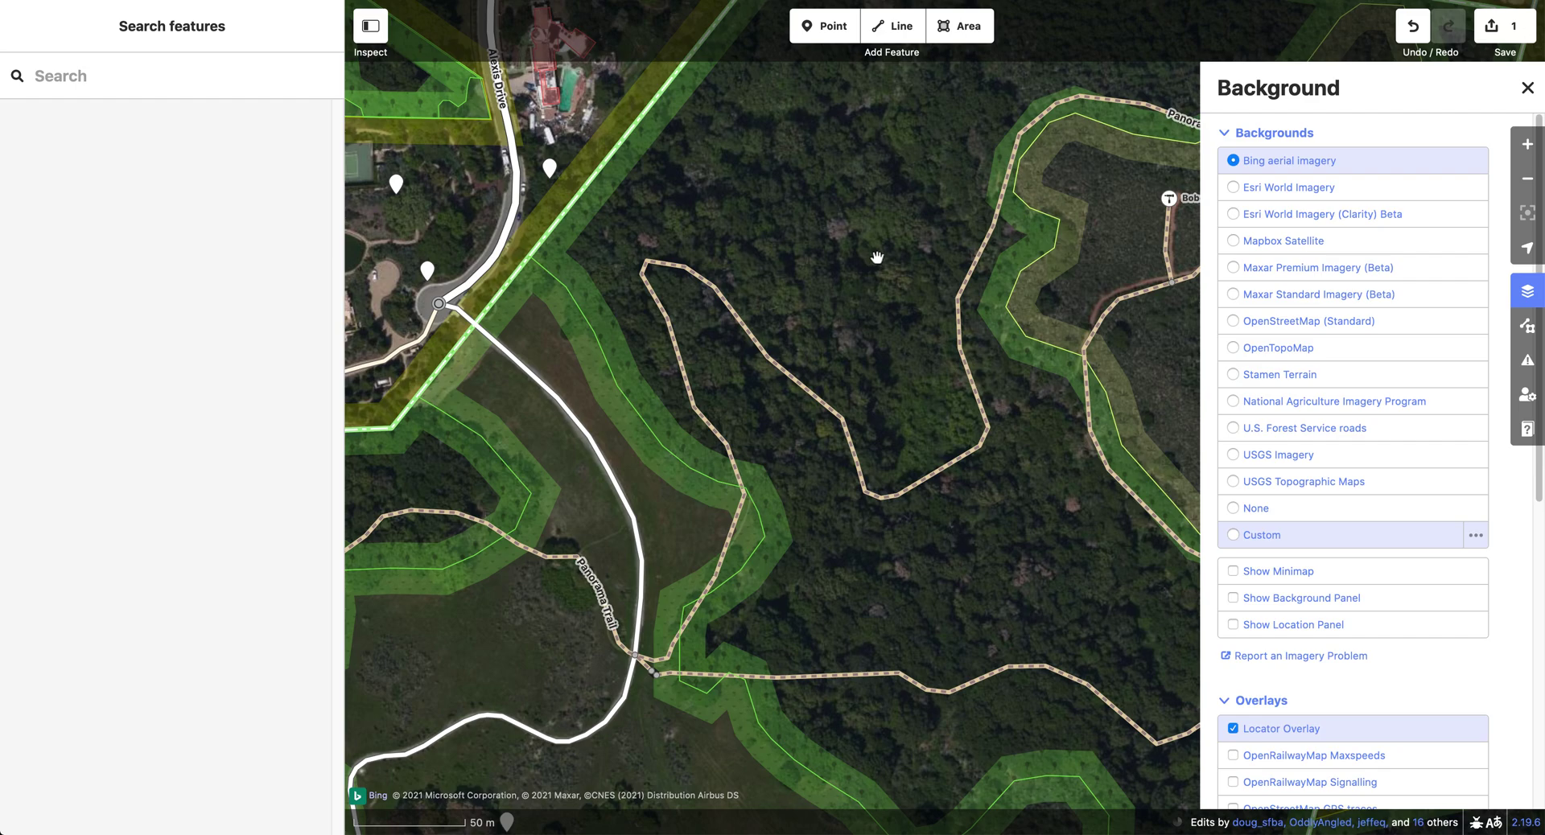
click(761, 347)
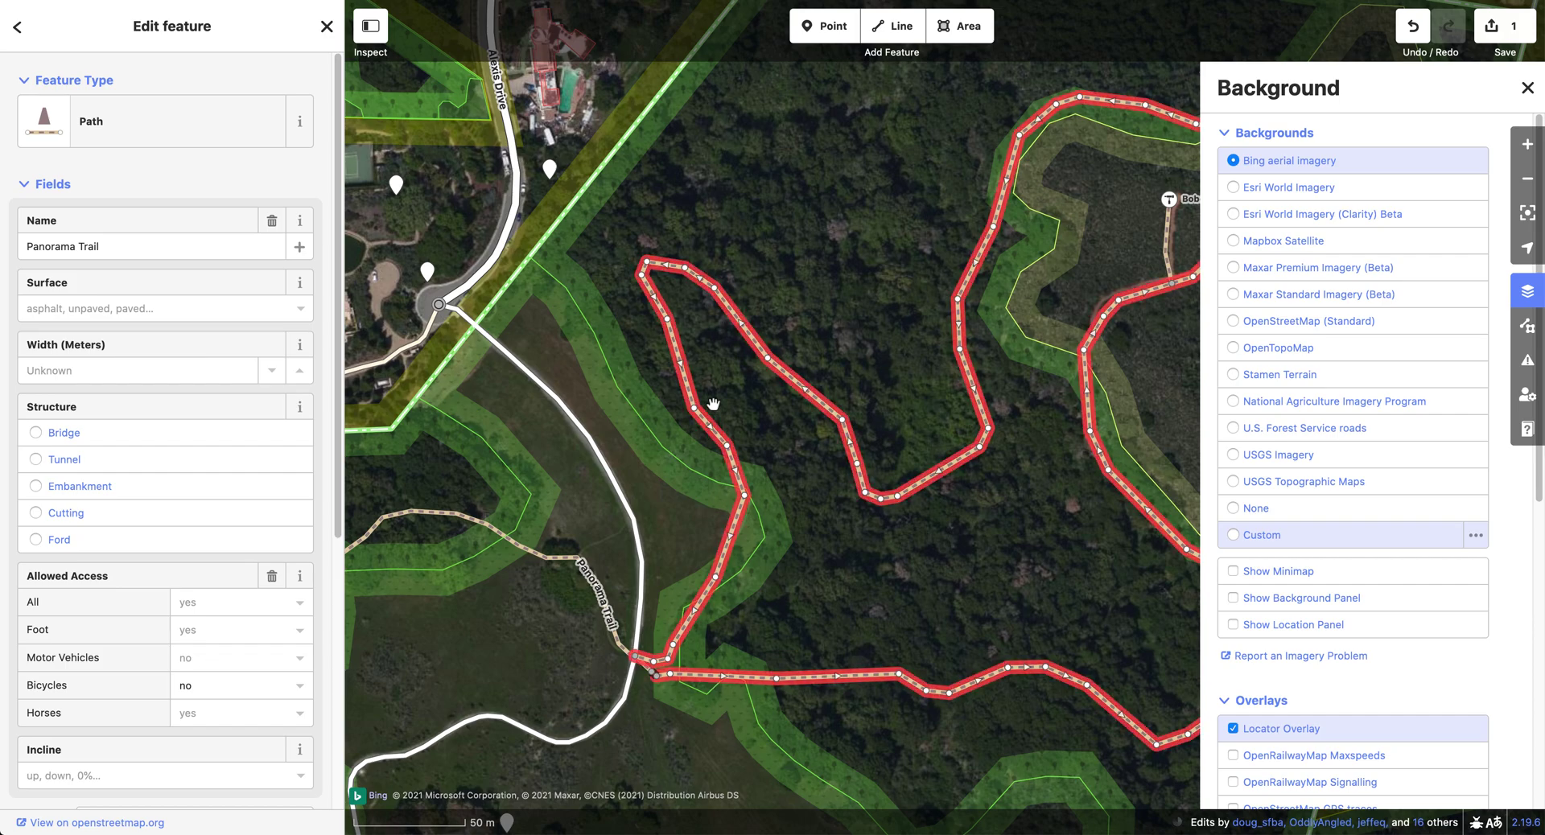
Step: Return to the custom heatmap background and examine the western Panorama Trail and Coyote Trail against the heat traces
click(1233, 535)
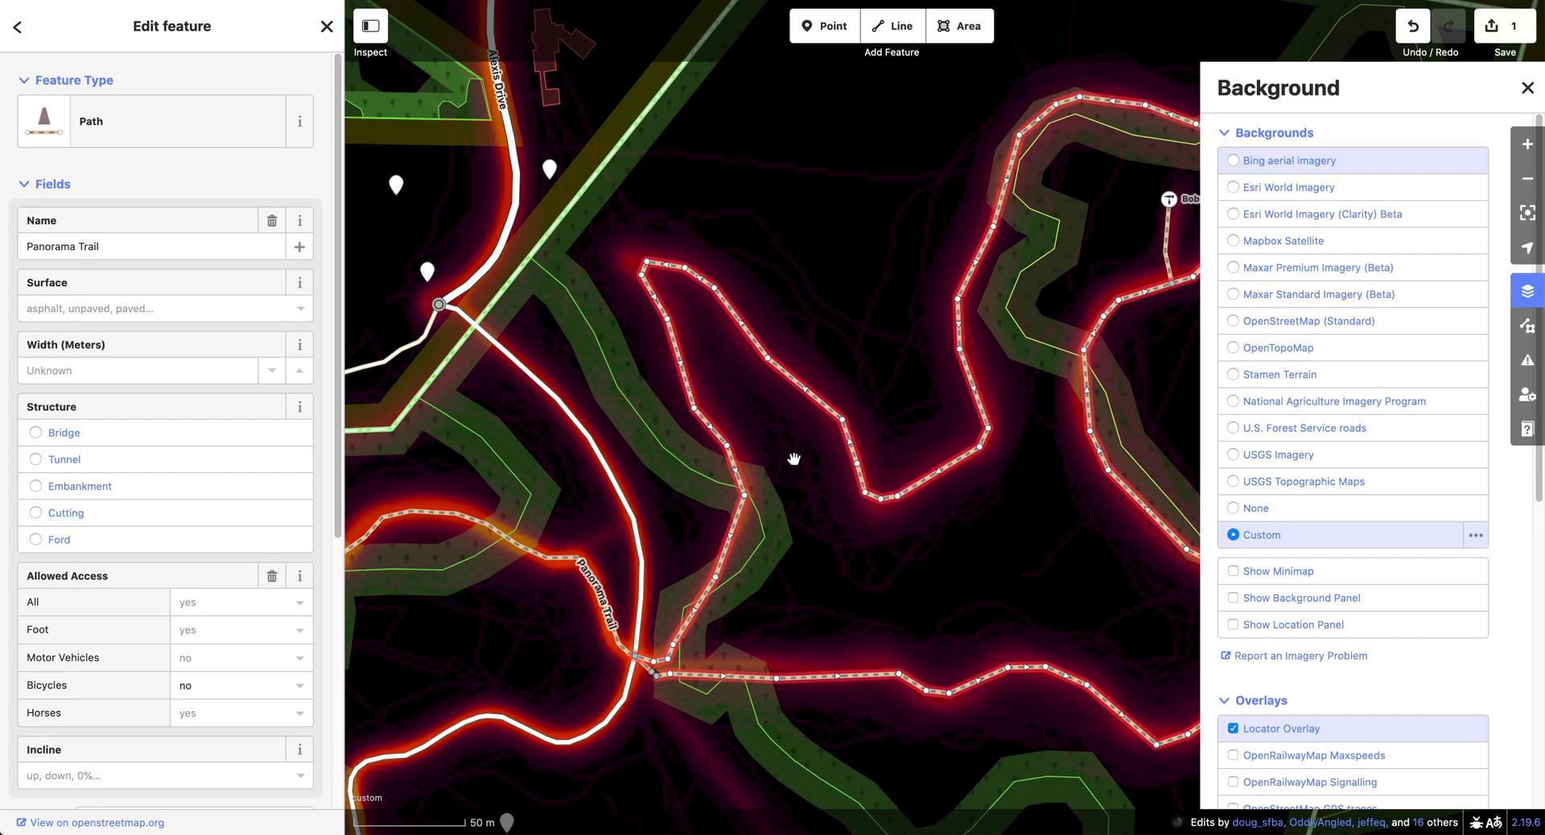
click(791, 459)
drag(790, 460, 1029, 264)
drag(616, 495, 936, 507)
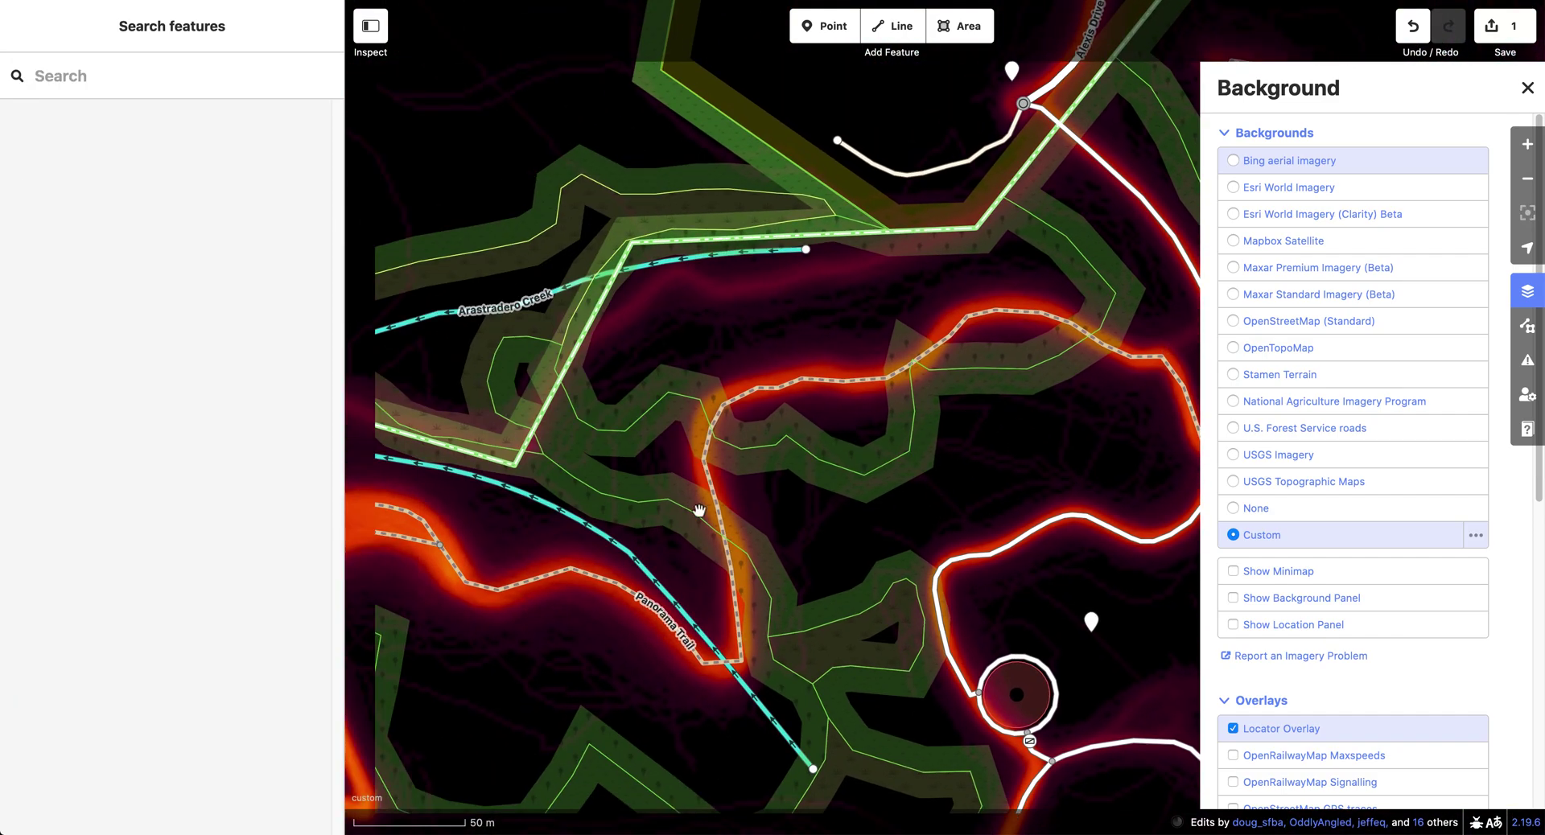
scroll(538, 601, up, 3)
scroll(541, 600, up, 5)
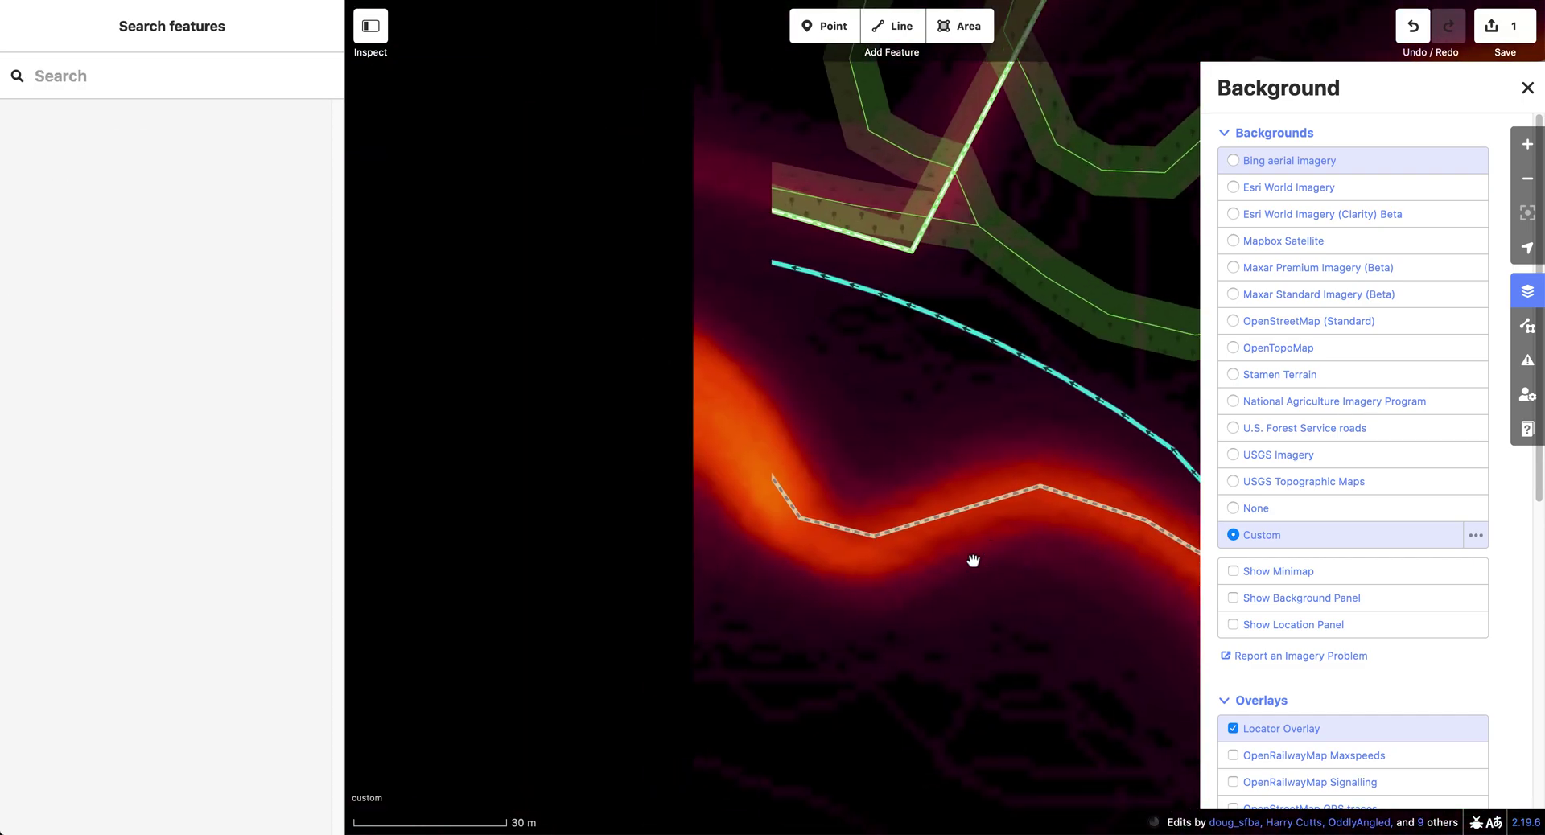
click(965, 507)
click(960, 469)
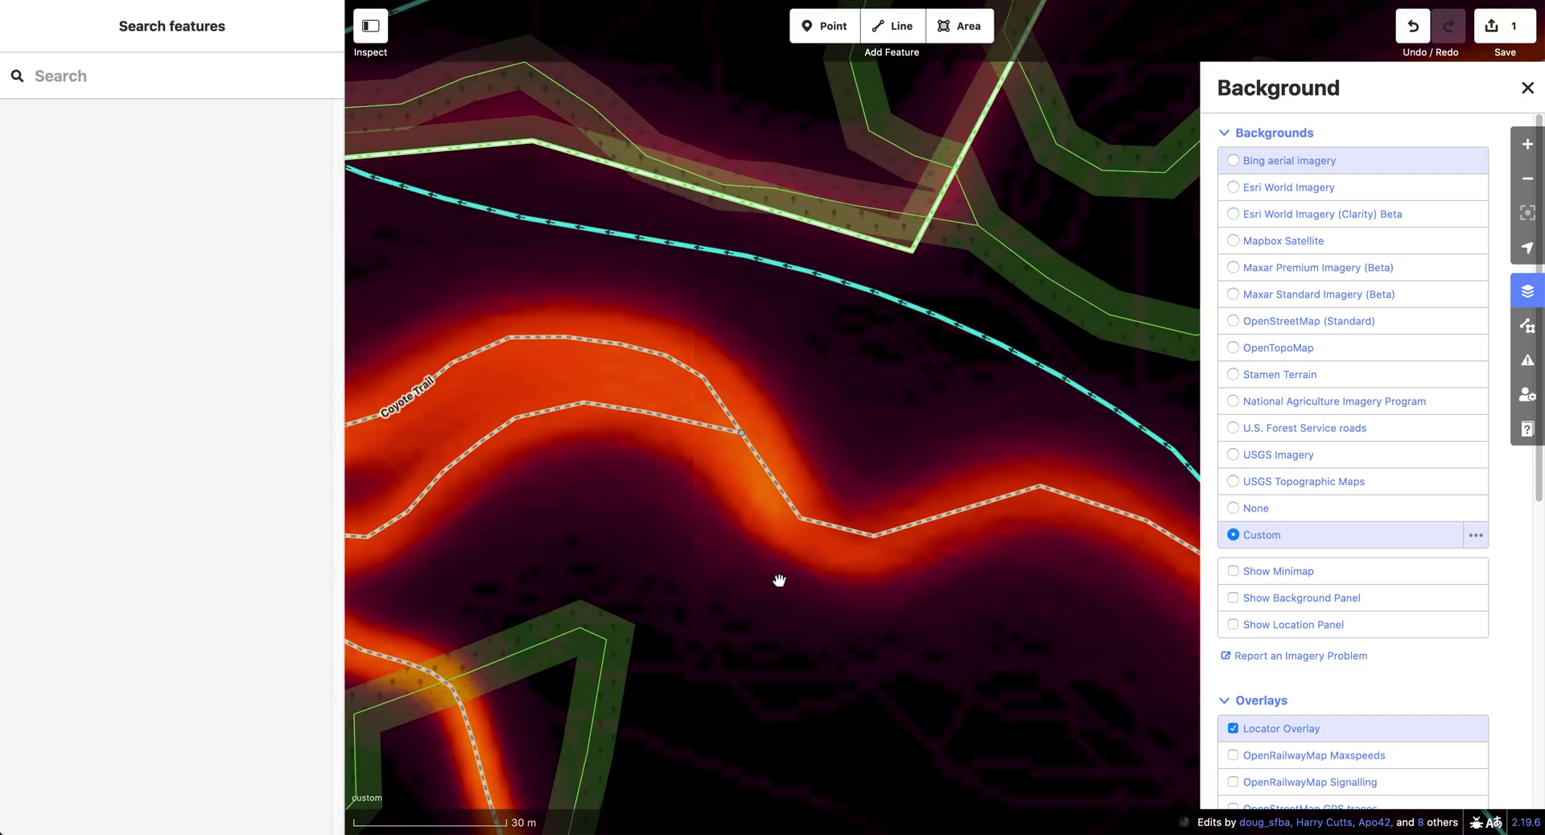
drag(644, 510, 979, 547)
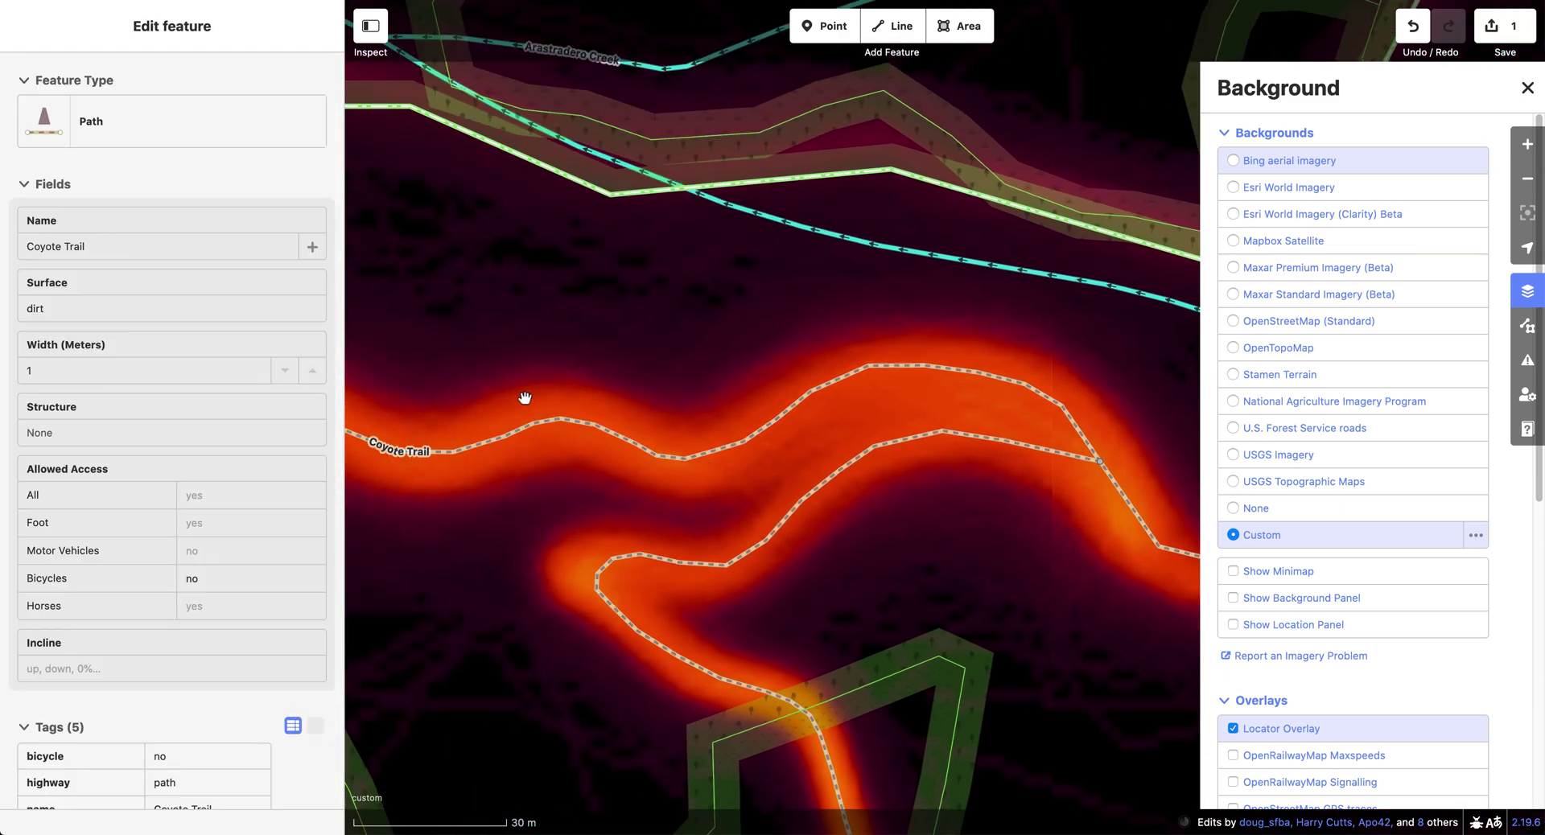
Step: Switch the background to Bing aerial imagery and compare the Coyote Trail's north-south stretch with the visible dirt track, selecting the path
drag(409, 455, 1012, 450)
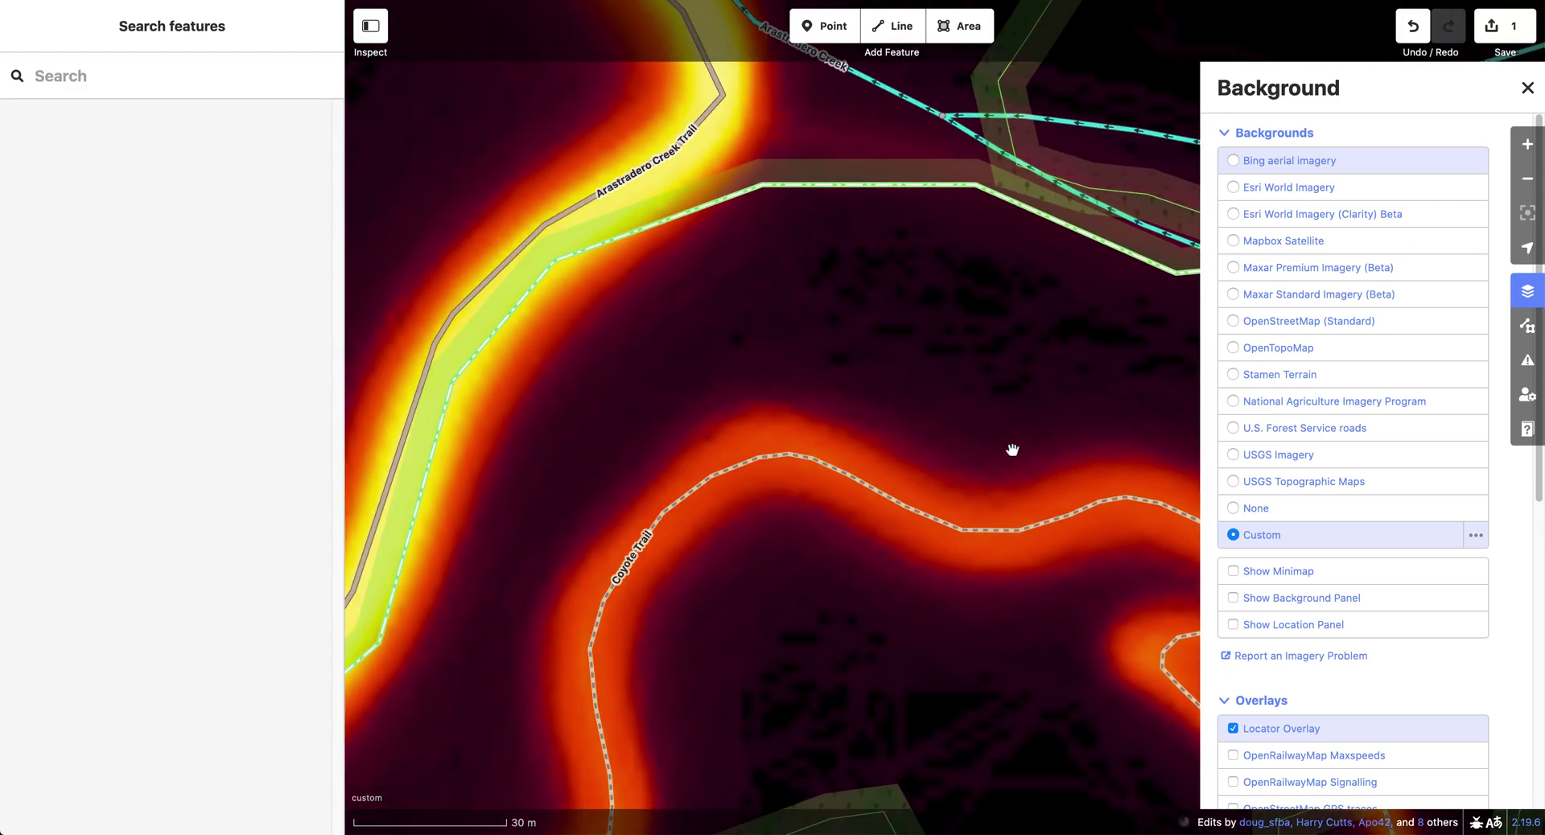
click(1356, 158)
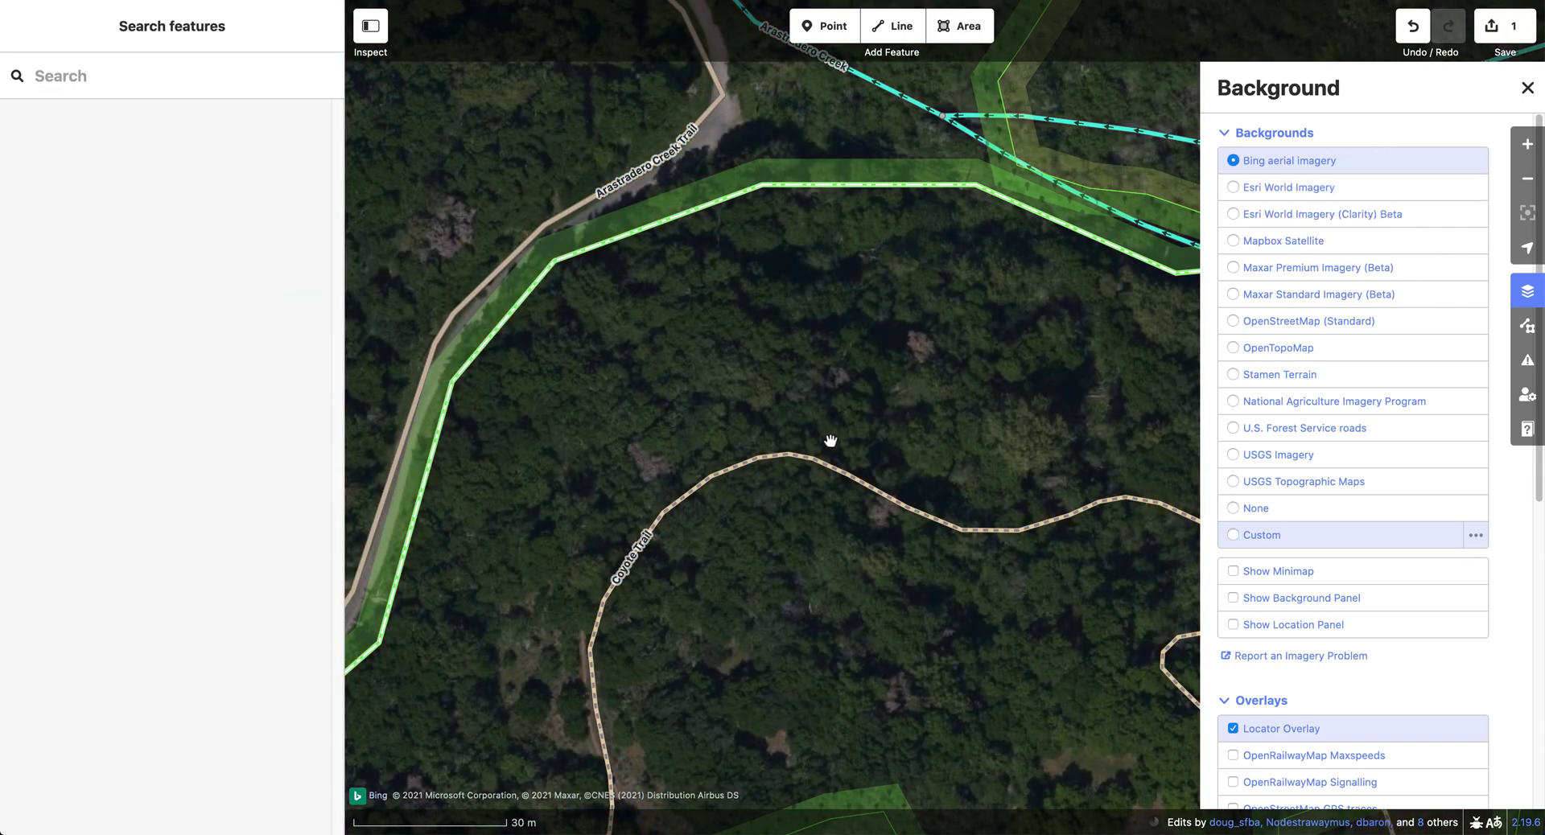
drag(711, 666, 832, 235)
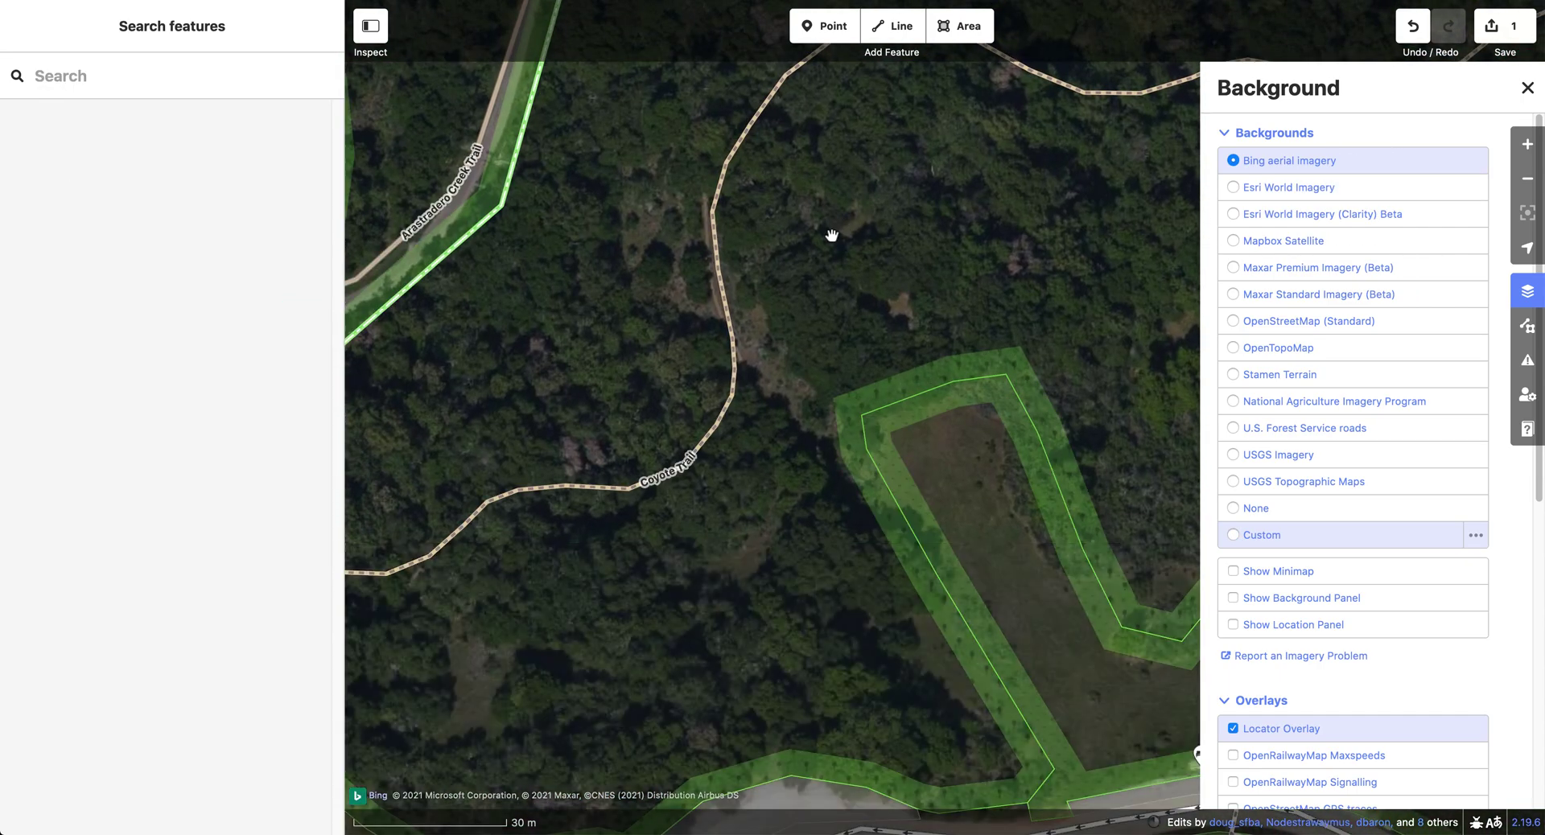
click(730, 259)
scroll(722, 229, up, 5)
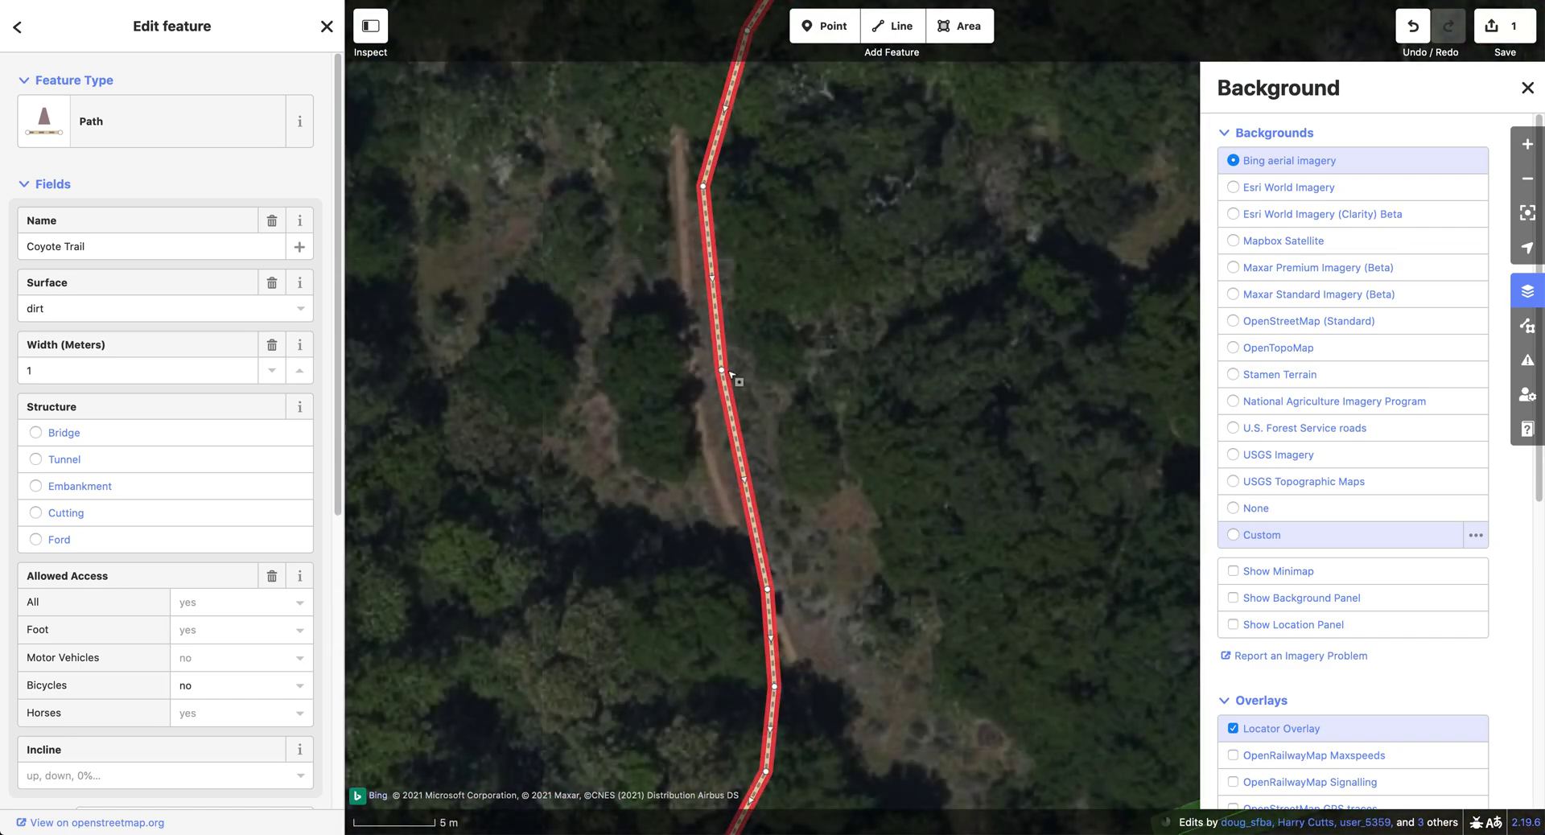
click(673, 422)
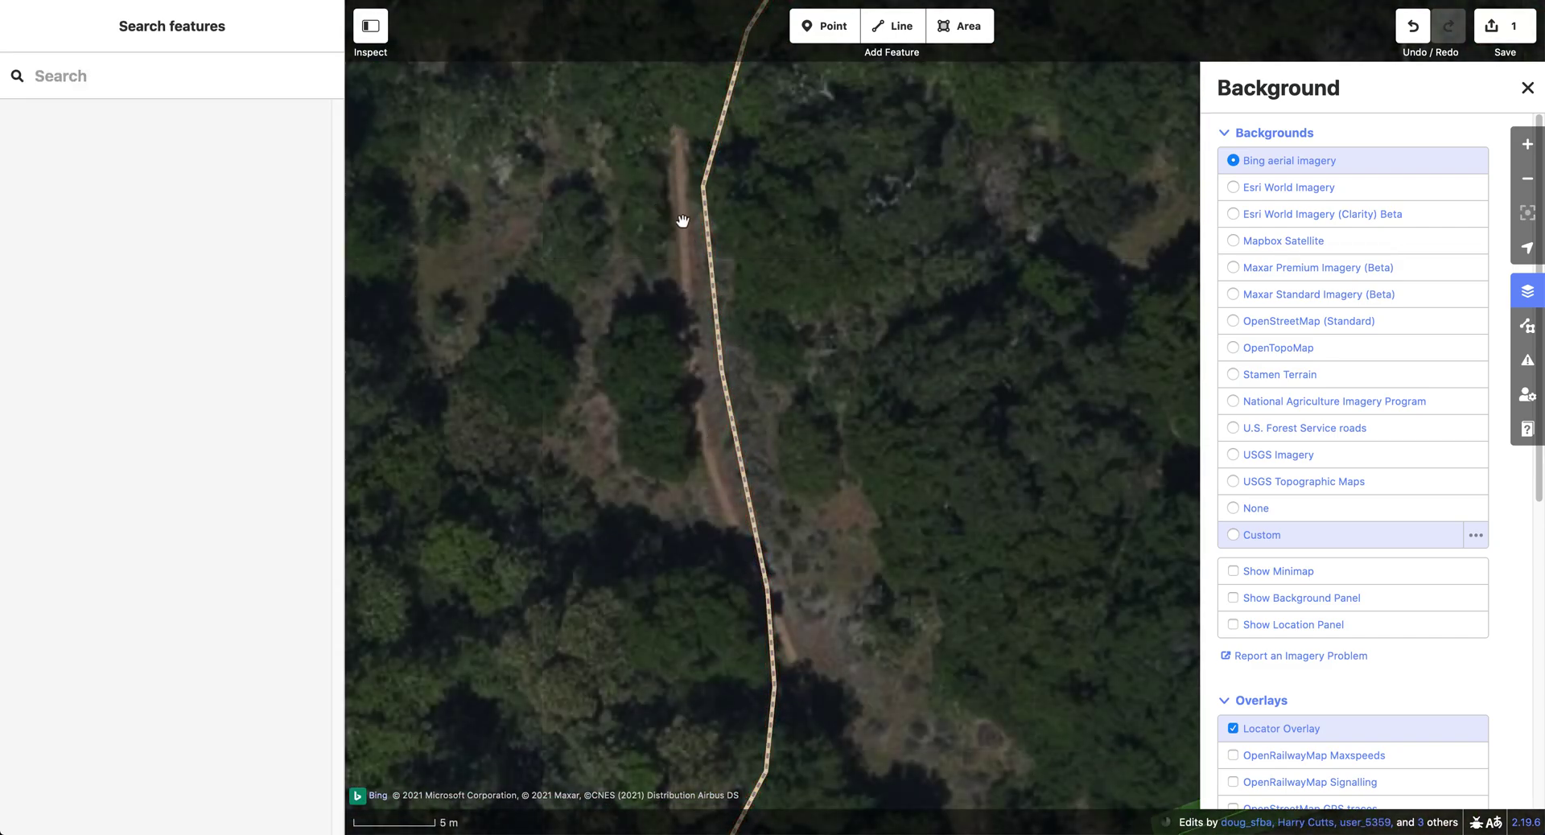
click(747, 482)
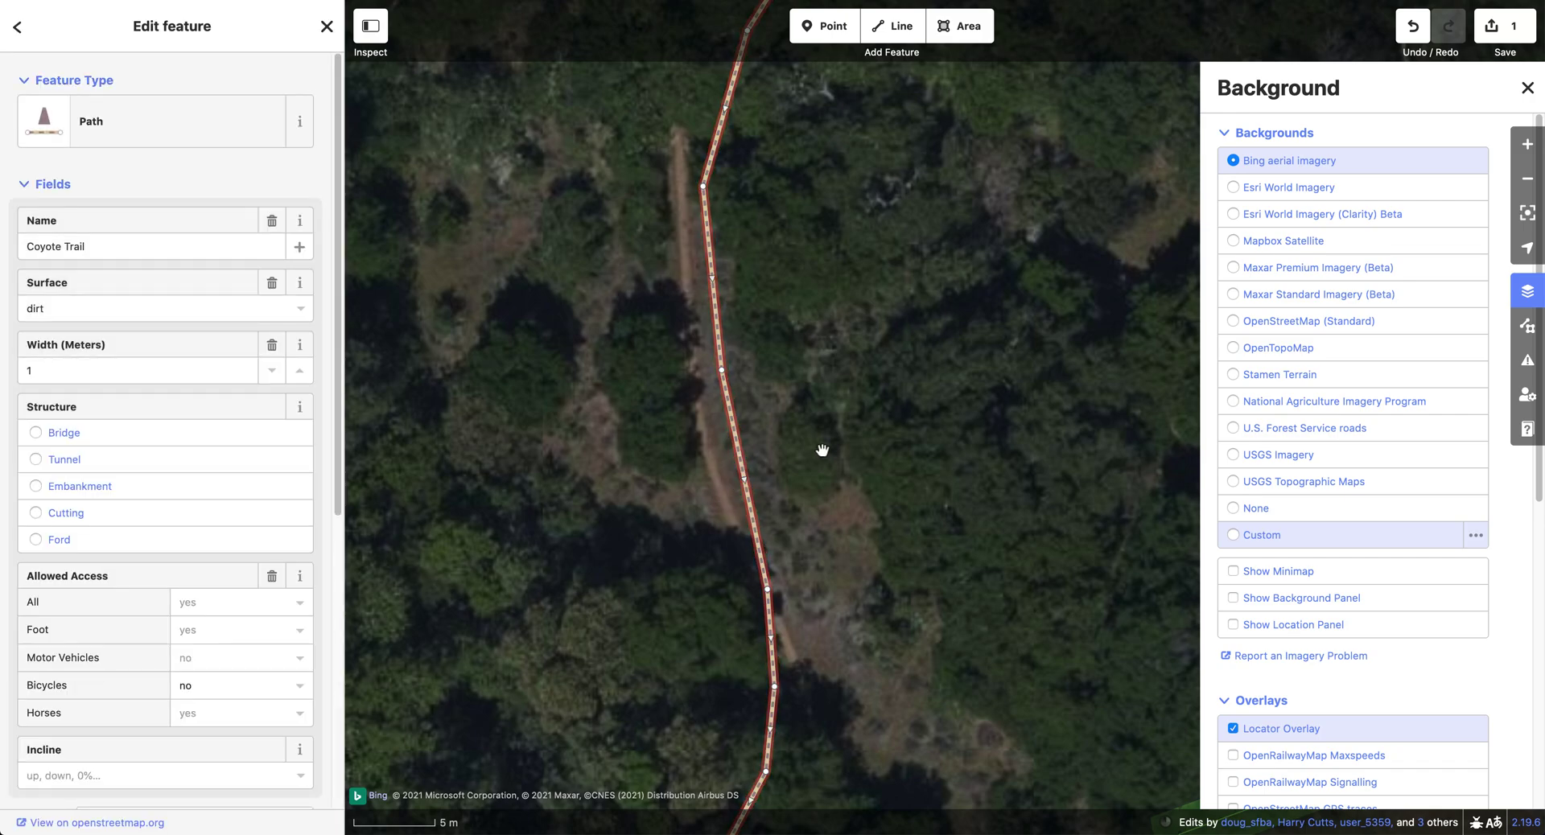
Step: Switch back to the custom heatmap background and compare the Coyote Trail with its heat trace, deselecting the path
click(1327, 535)
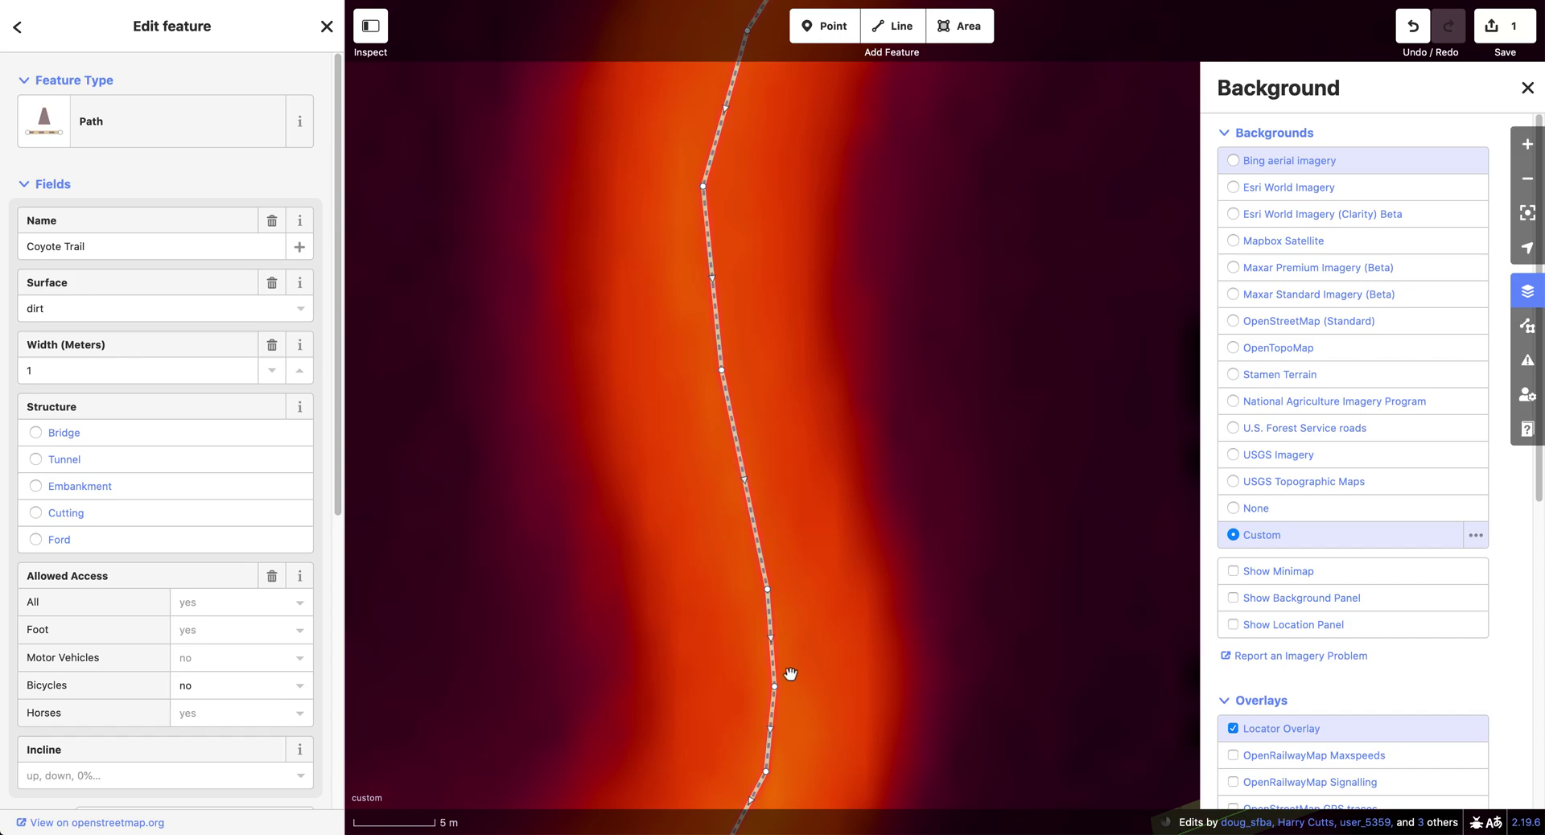
scroll(891, 579, down, 5)
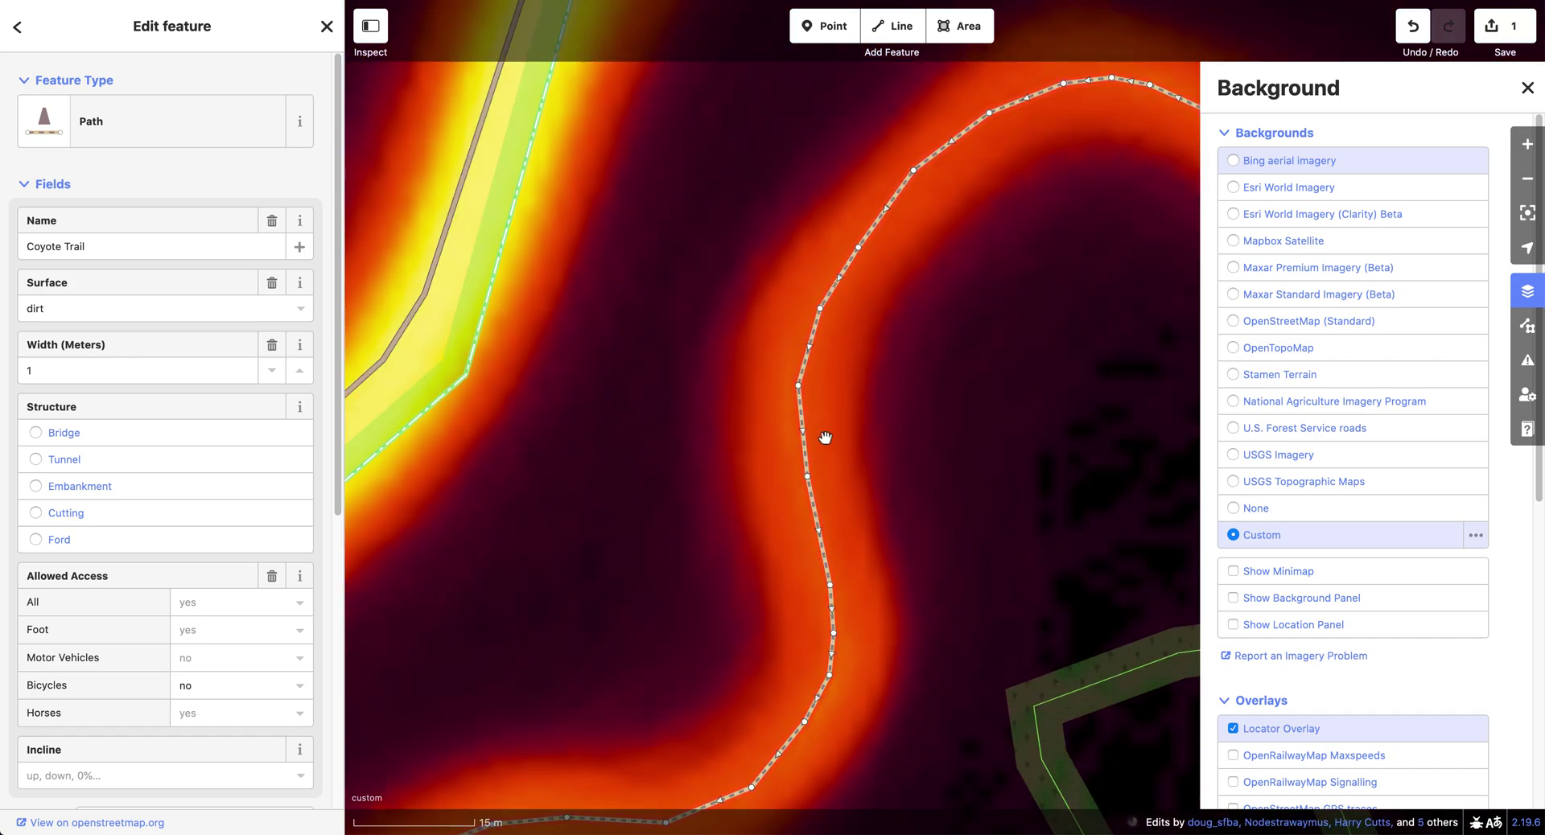
scroll(934, 481, down, 5)
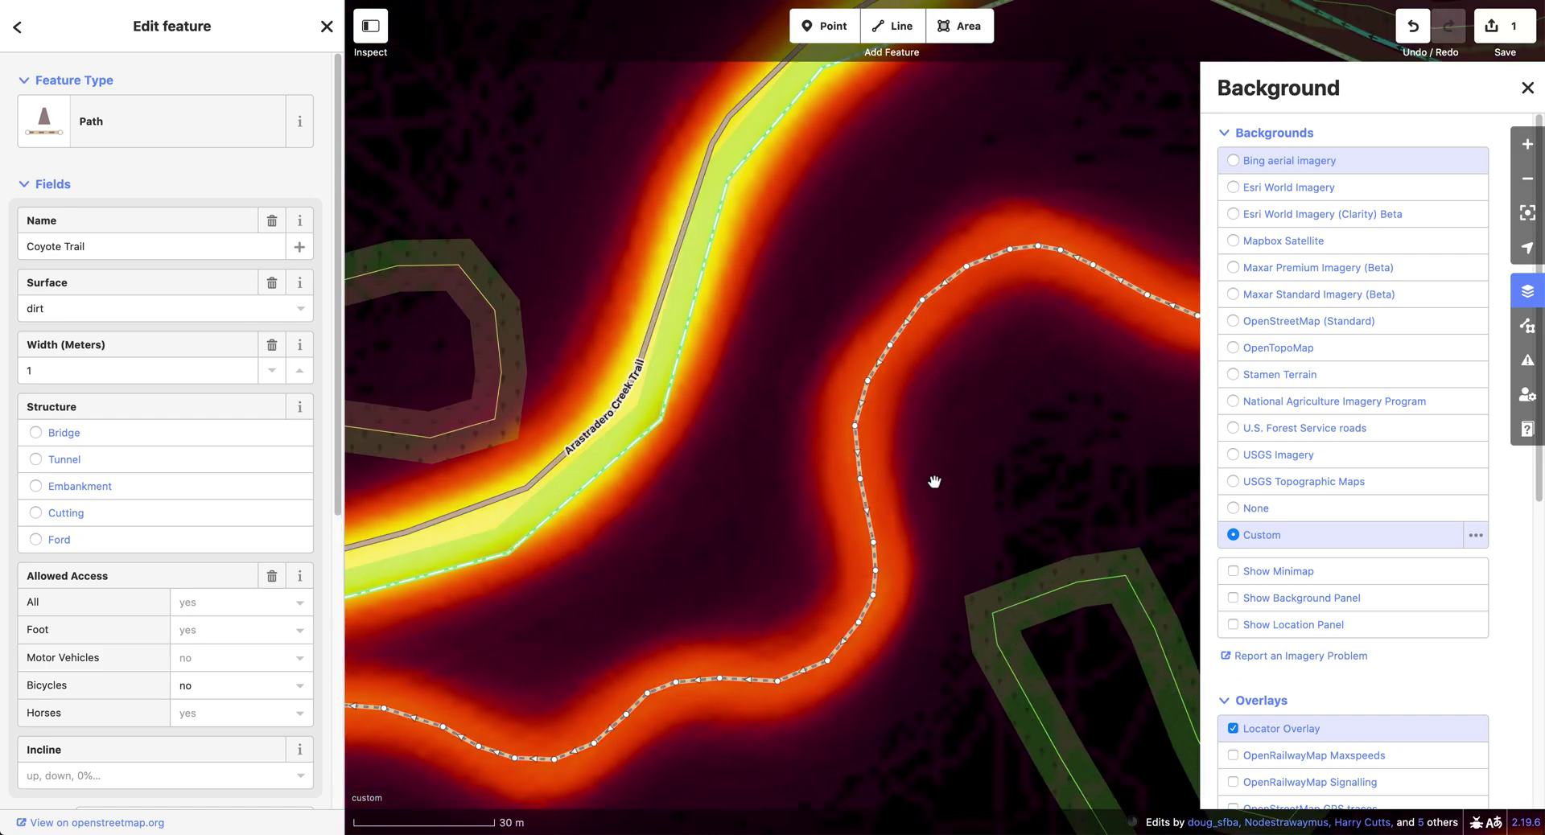
click(998, 497)
scroll(998, 496, down, 3)
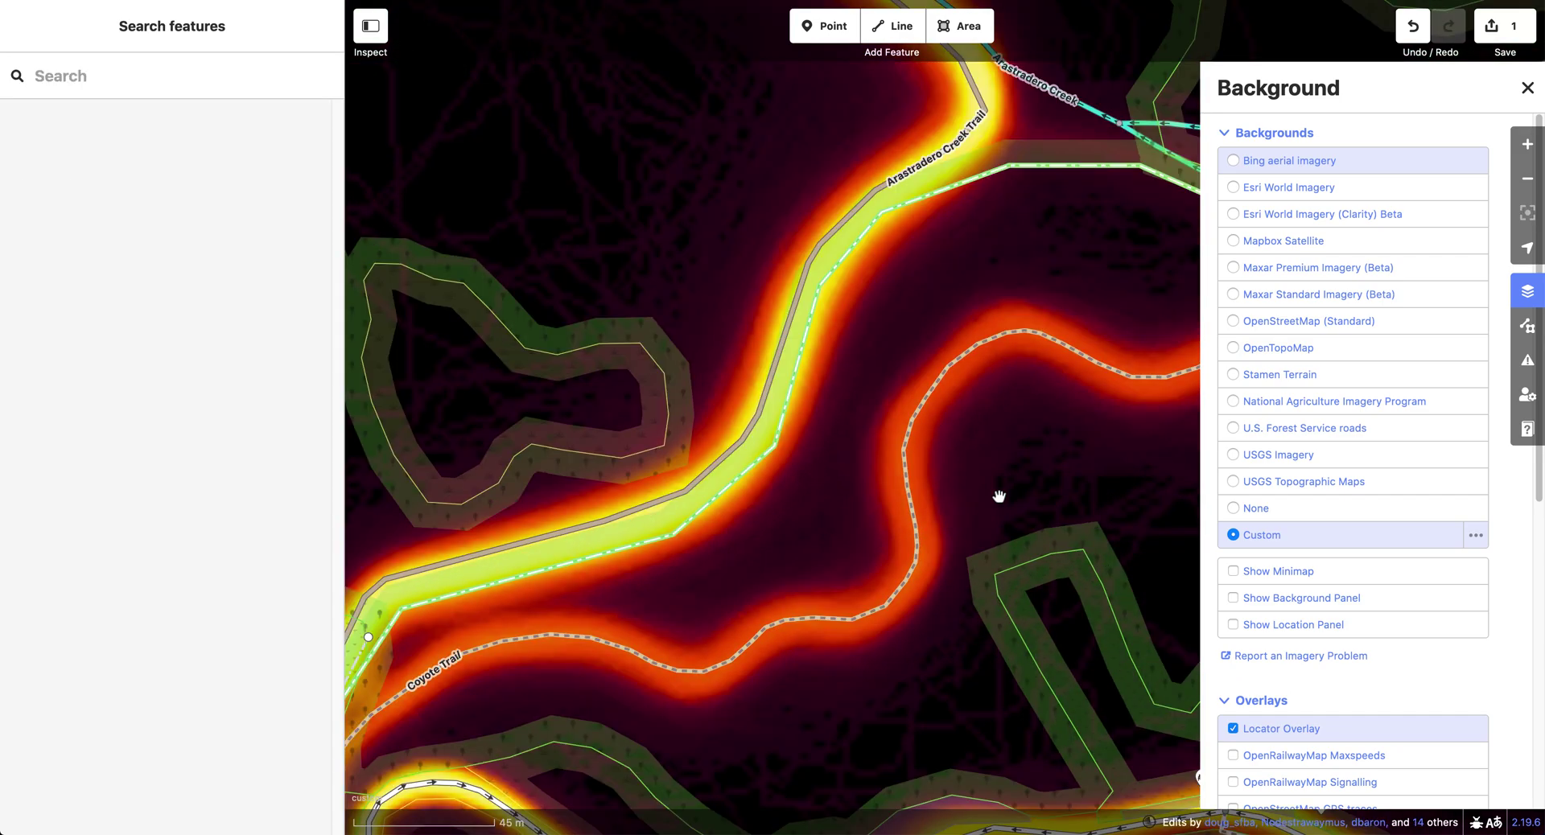
drag(1020, 458, 703, 524)
Step: Review the Strava heatmap tile URL in the custom background settings and accept it as is
click(1528, 292)
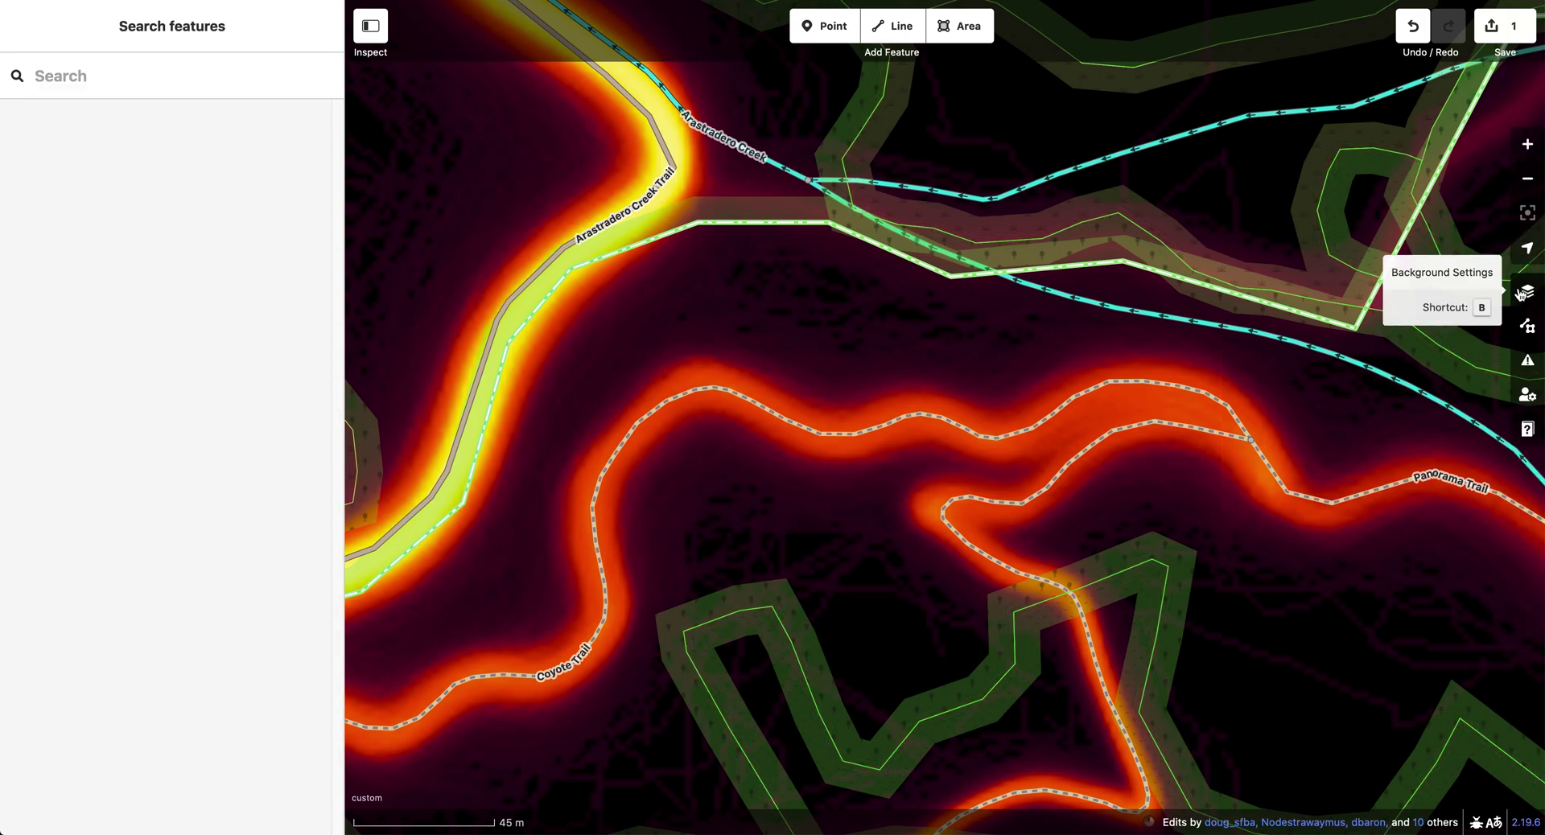
click(1527, 291)
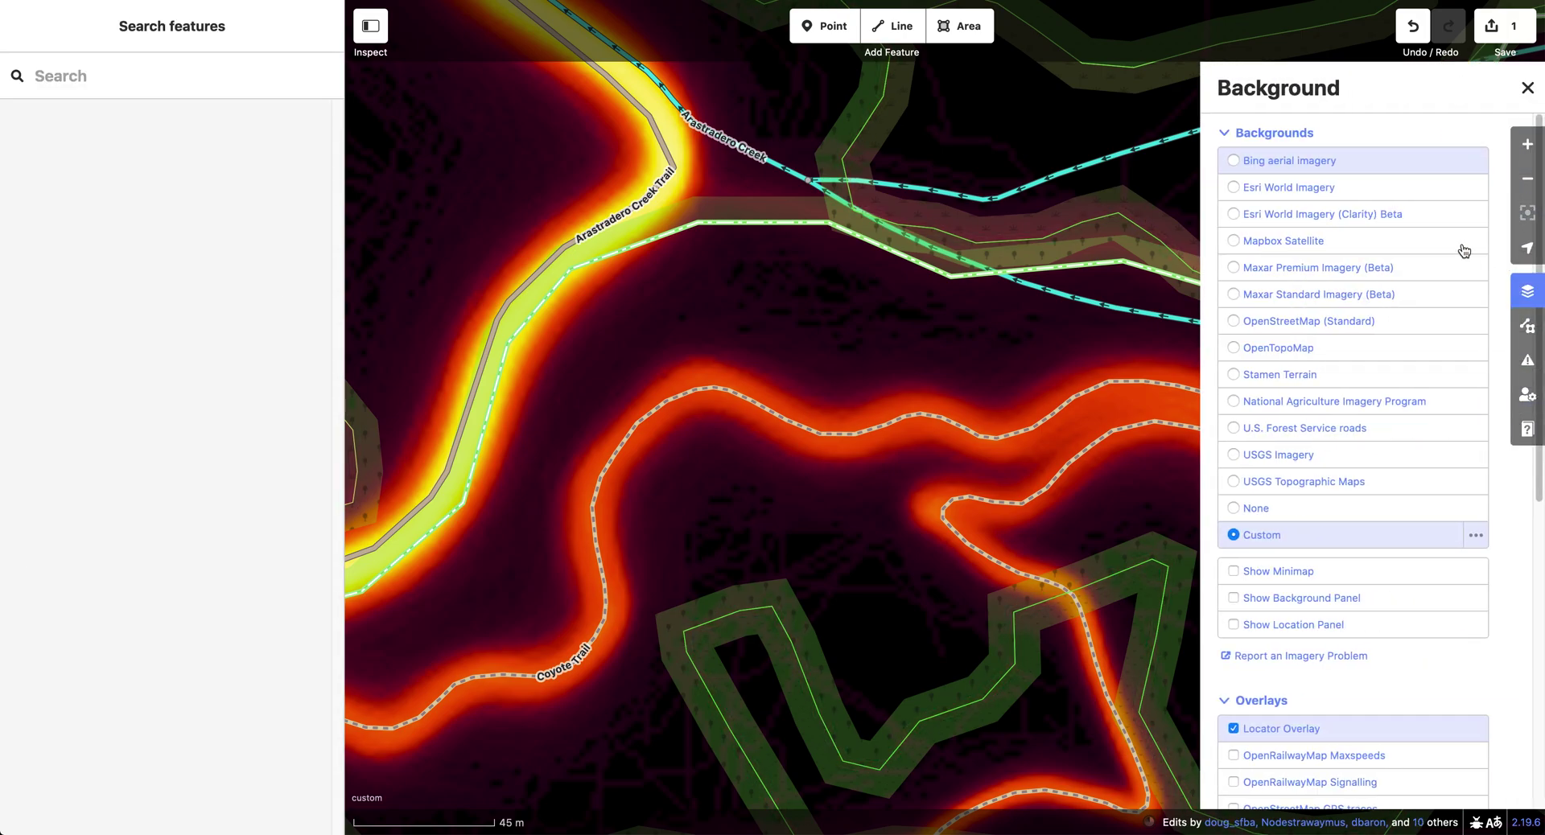
click(1477, 533)
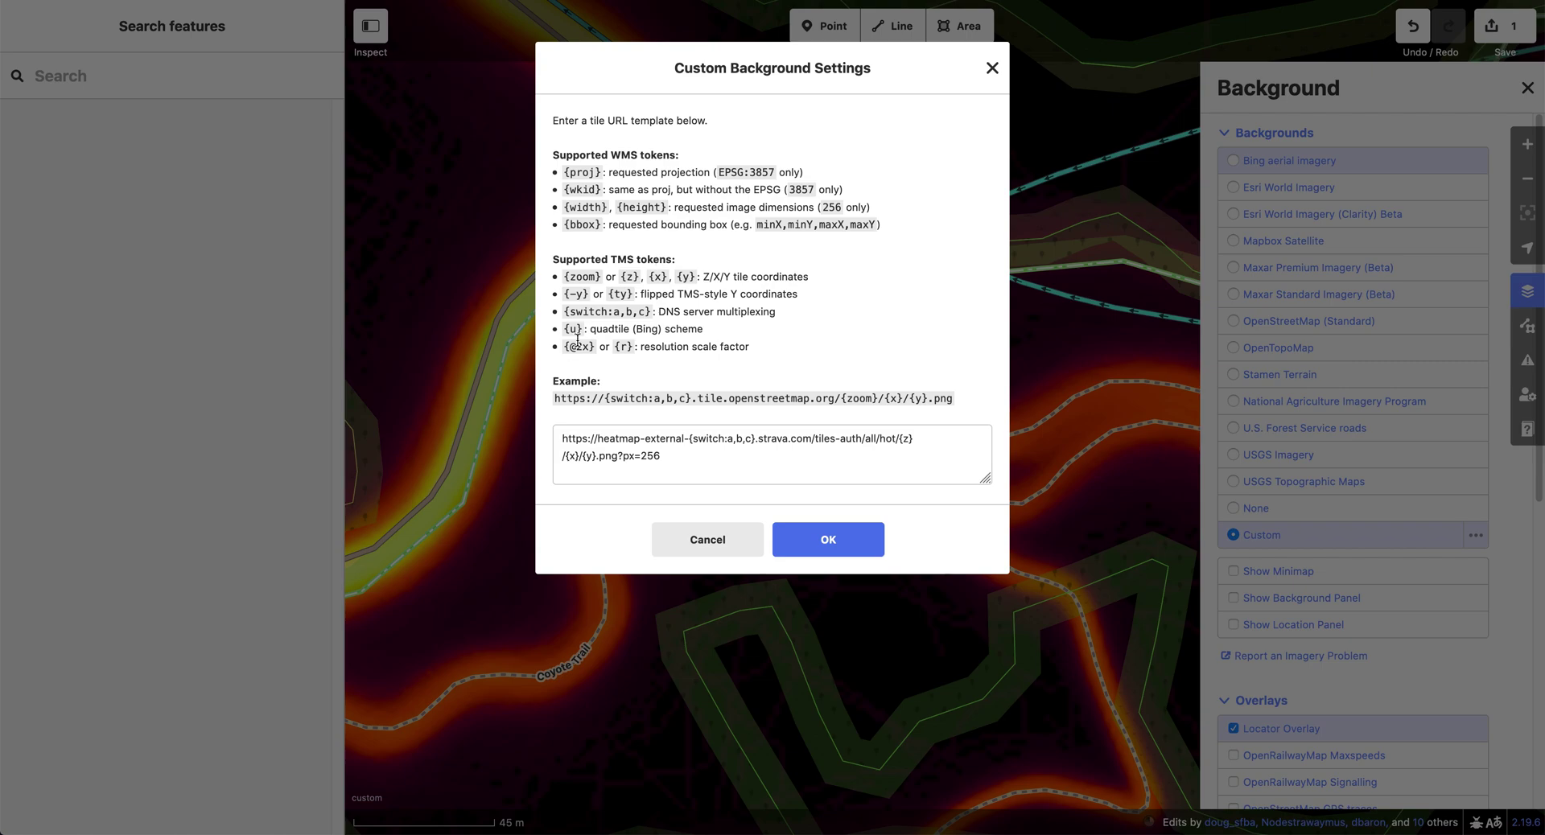
click(826, 539)
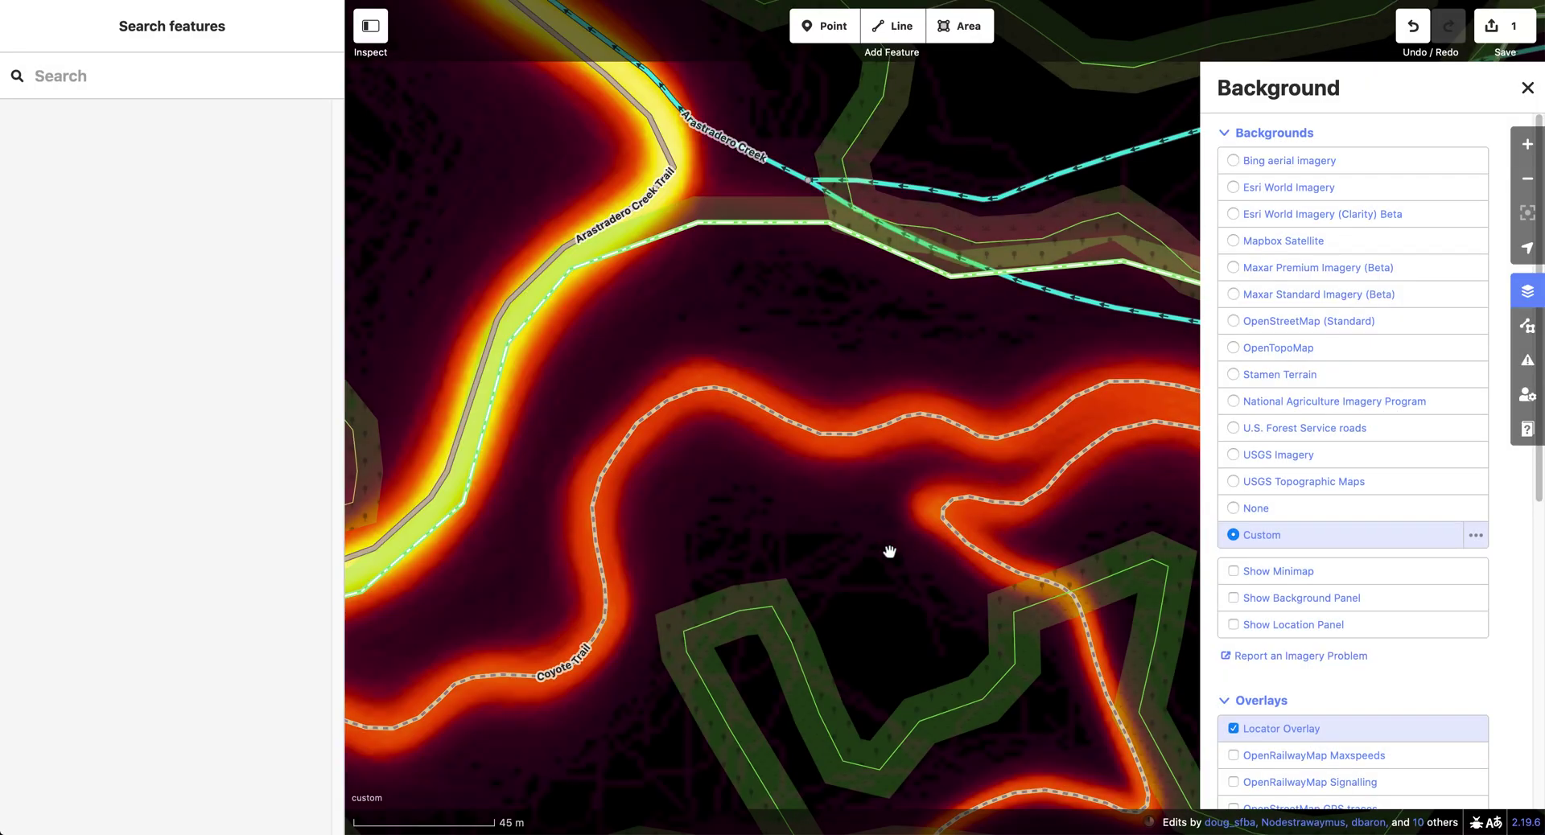